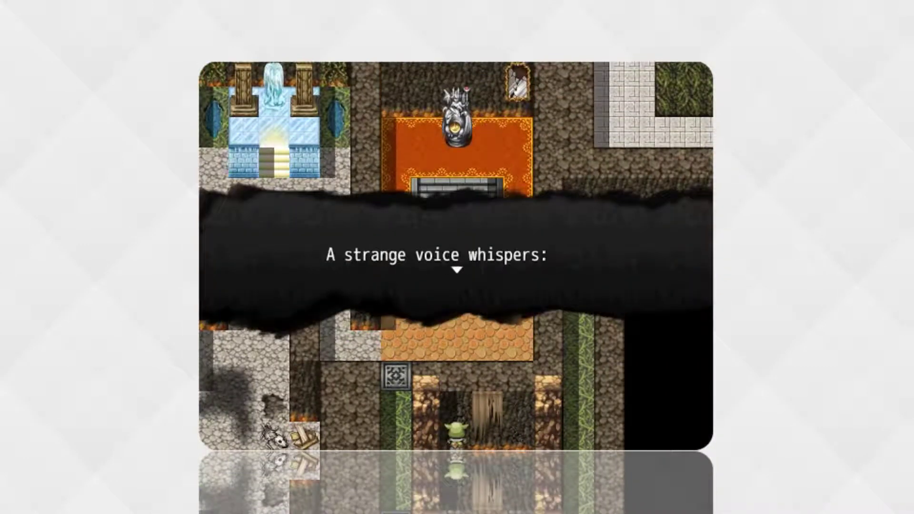
Answer the shrine dialogue with Crawl Forward and pick Merisiel for the Disable Device check
{"action": "key", "text": "Return"}
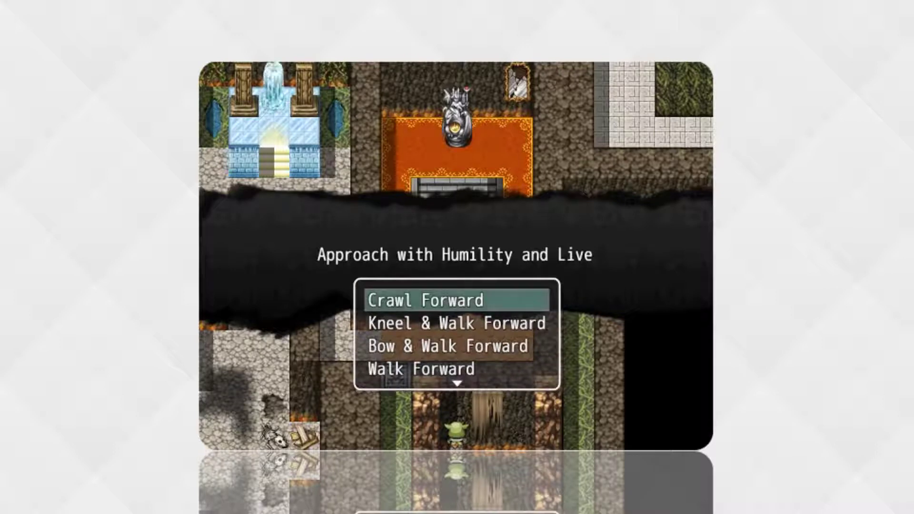
{"action": "key", "text": "Down"}
{"action": "key", "text": "Down"}
{"action": "key", "text": "Down"}
{"action": "key", "text": "Down"}
{"action": "key", "text": "Down"}
{"action": "key", "text": "Return"}
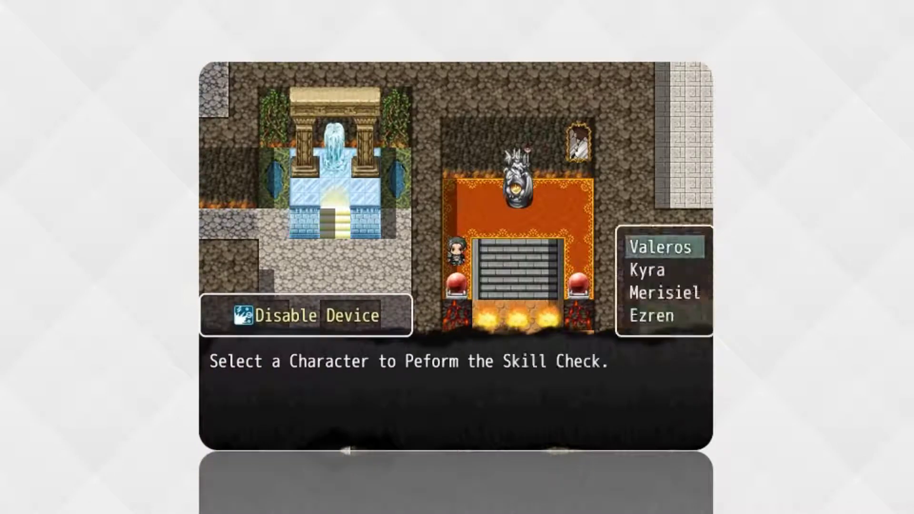
{"action": "key", "text": "Down"}
{"action": "key", "text": "Down"}
{"action": "key", "text": "Return"}
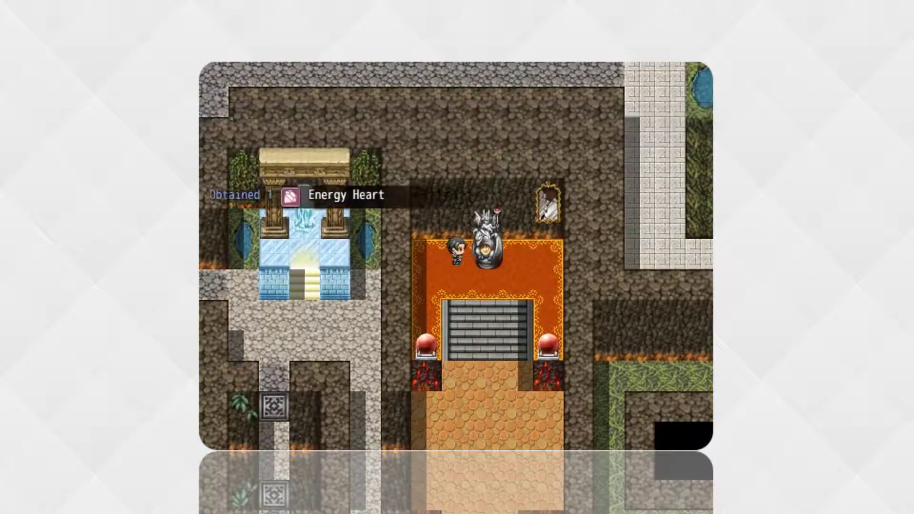
Walk the character down past the stairs and out of the area
{"action": "key", "text": "Down"}
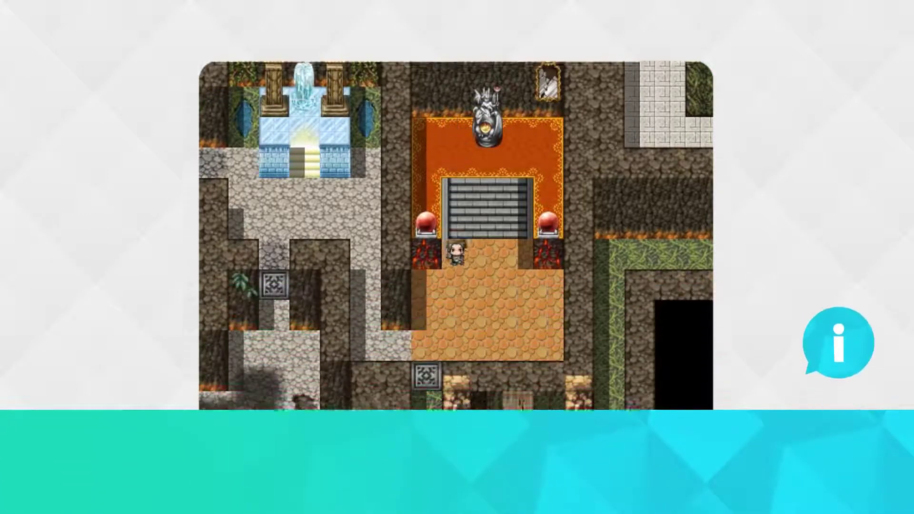
{"action": "key", "text": "Down"}
{"action": "key", "text": "Down"}
{"action": "key", "text": "Down"}
{"action": "key", "text": "Left"}
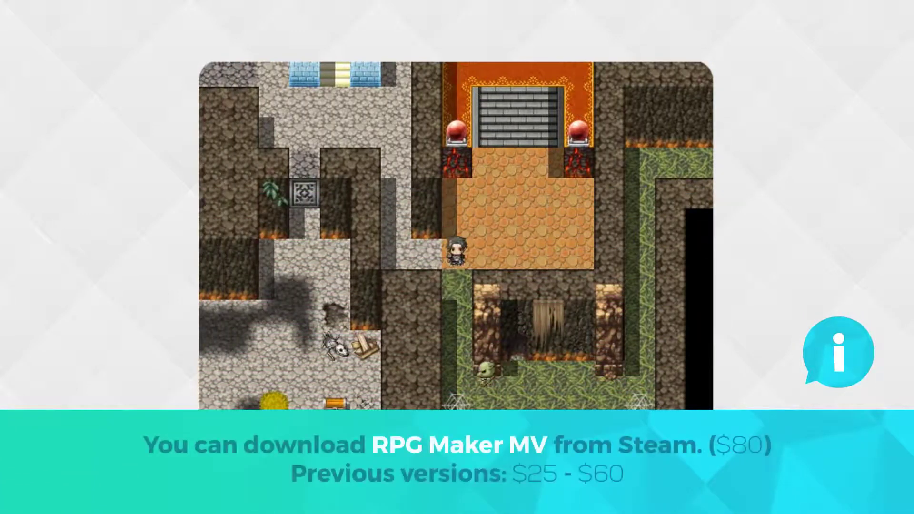
{"action": "key", "text": "Down"}
{"action": "key", "text": "Down"}
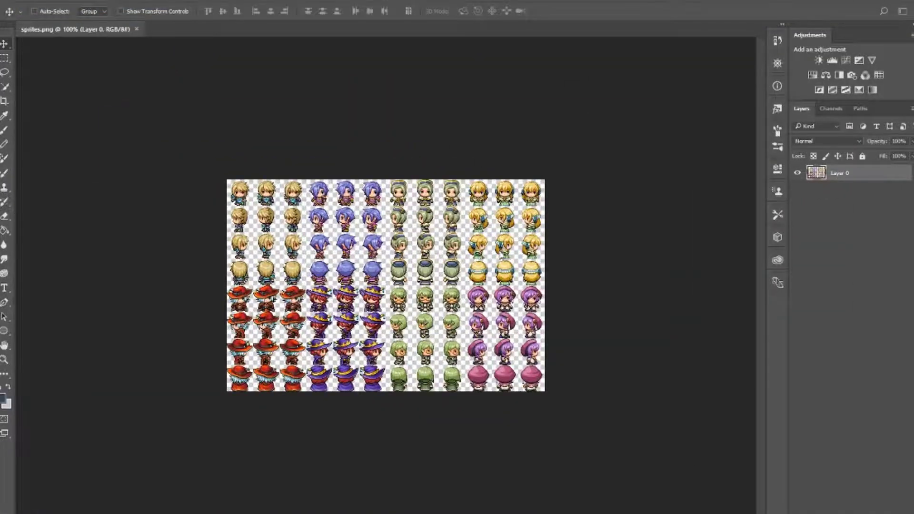
Create a new 48×48 document and unlock its Background into an editable layer
{"action": "key", "text": "ctrl+n"}
{"action": "left_click", "coordinate": [613, 444]}
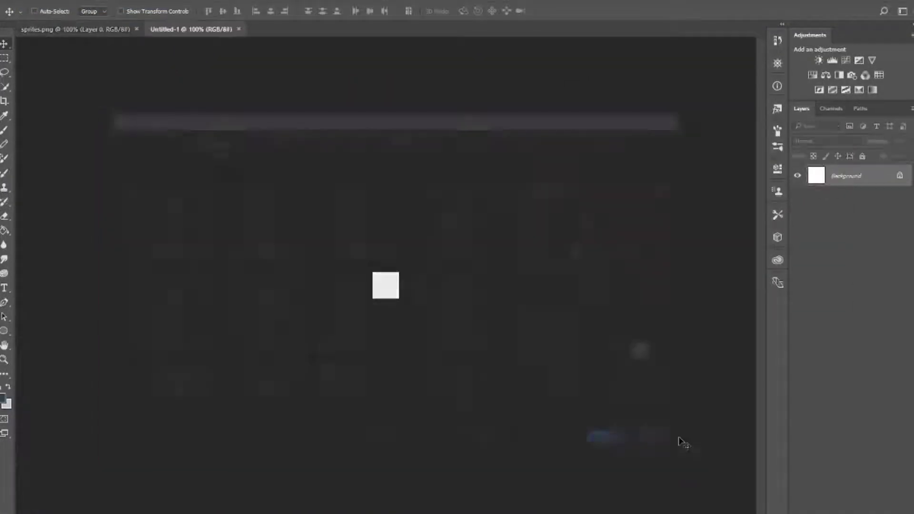
{"action": "left_click", "coordinate": [900, 177]}
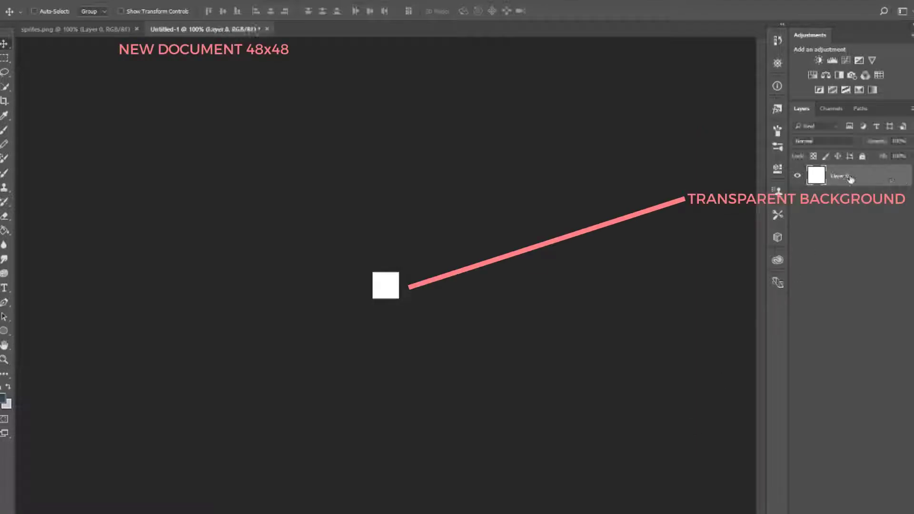
Copy the top-left blonde sprite from sprites.png into Untitled-1 as layer F1
{"action": "left_click", "coordinate": [96, 29]}
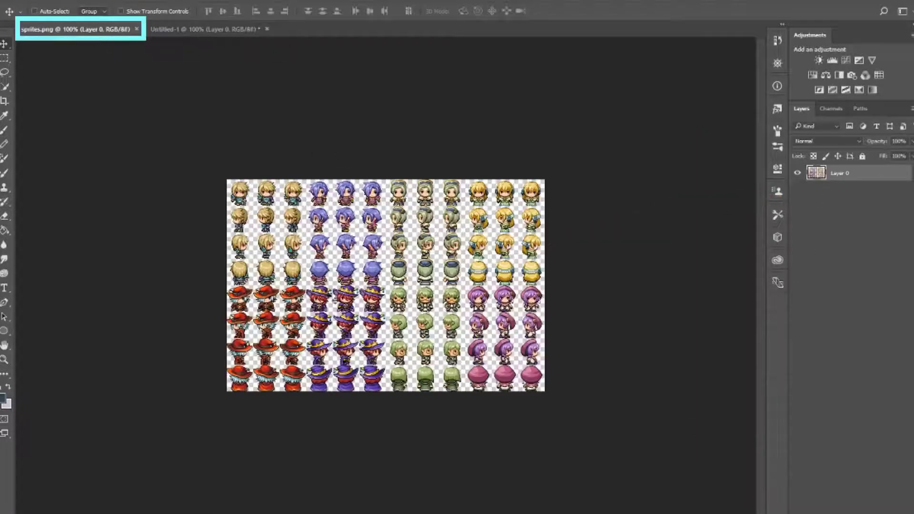
{"action": "left_click", "coordinate": [4, 58]}
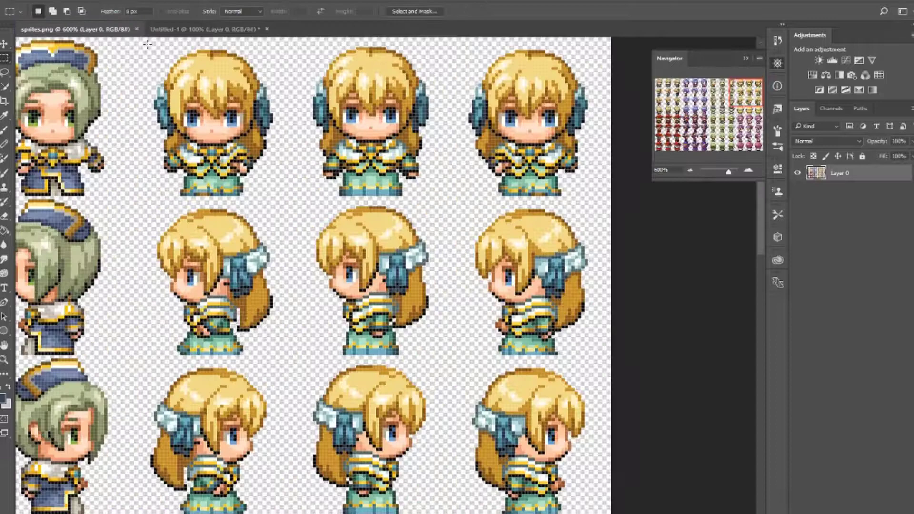
{"action": "left_click_drag", "start_coordinate": [148, 44], "coordinate": [279, 203]}
{"action": "left_click", "coordinate": [205, 29]}
{"action": "key", "text": "ctrl+v"}
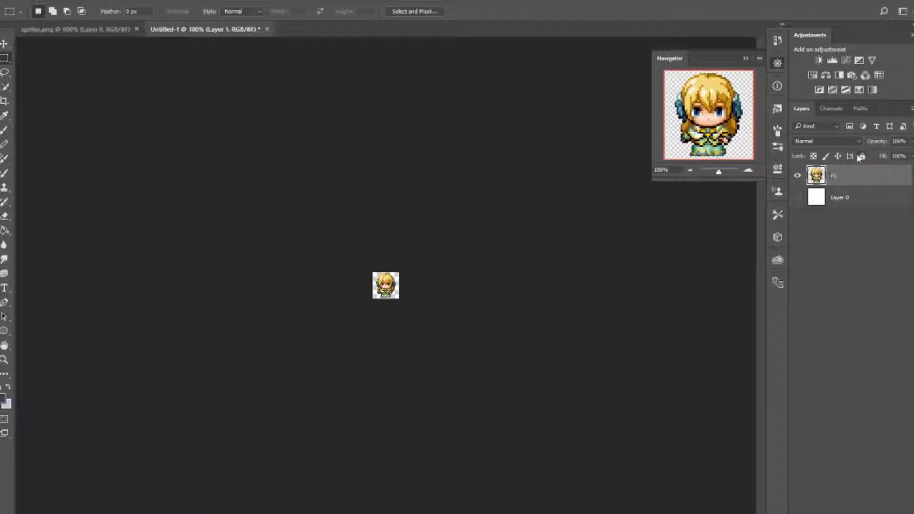
{"action": "key", "text": "Return"}
Paste the second front-facing blonde sprite into Untitled-1 as layer F2
{"action": "left_click", "coordinate": [97, 30]}
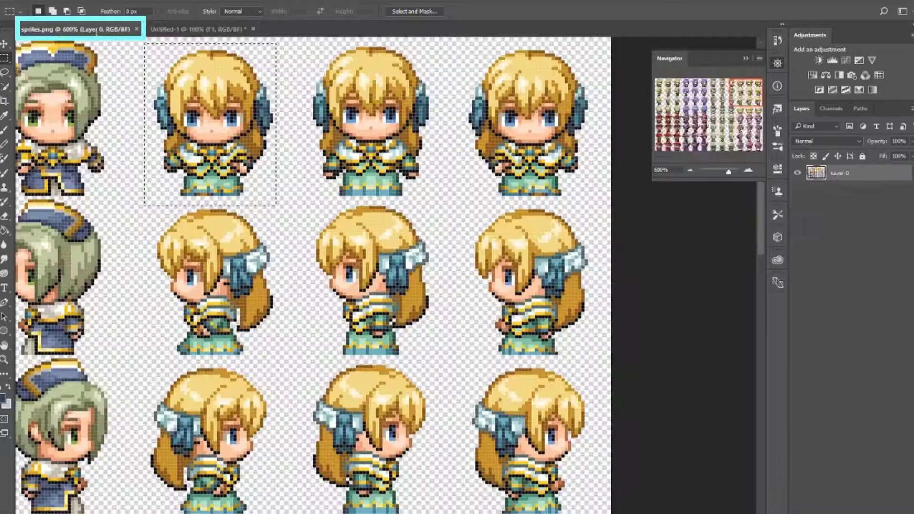
{"action": "left_click_drag", "start_coordinate": [300, 40], "coordinate": [439, 198]}
{"action": "key", "text": "ctrl+c"}
{"action": "key", "text": "ctrl+Tab"}
{"action": "key", "text": "ctrl+v"}
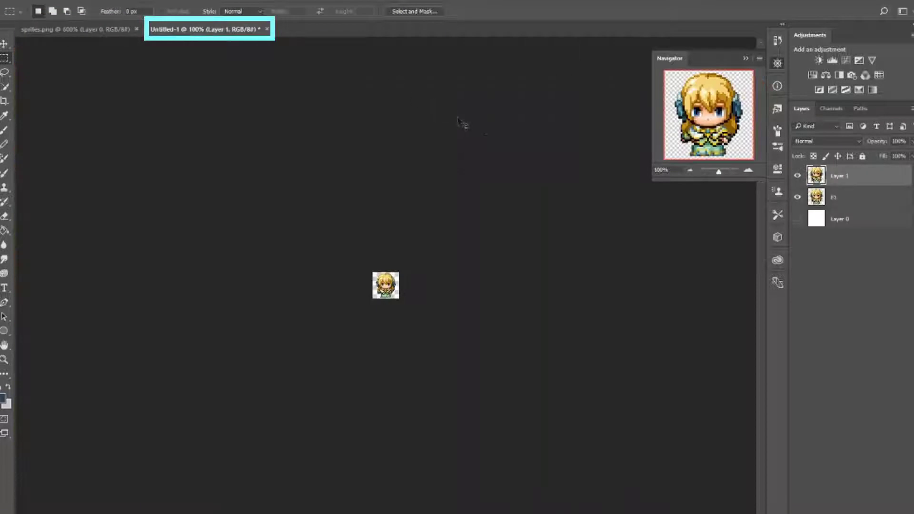
{"action": "double_click", "coordinate": [839, 176]}
{"action": "type", "text": "F2"}
{"action": "key", "text": "Return"}
Paste the third front-facing blonde sprite as layer F3, then deselect the layers
{"action": "key", "text": "ctrl+Tab"}
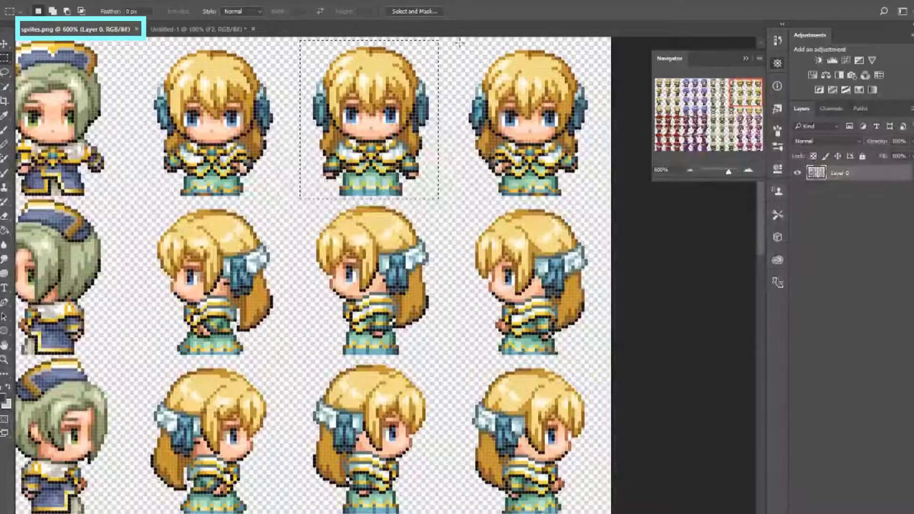
{"action": "left_click_drag", "start_coordinate": [459, 40], "coordinate": [597, 205]}
{"action": "key", "text": "ctrl+c"}
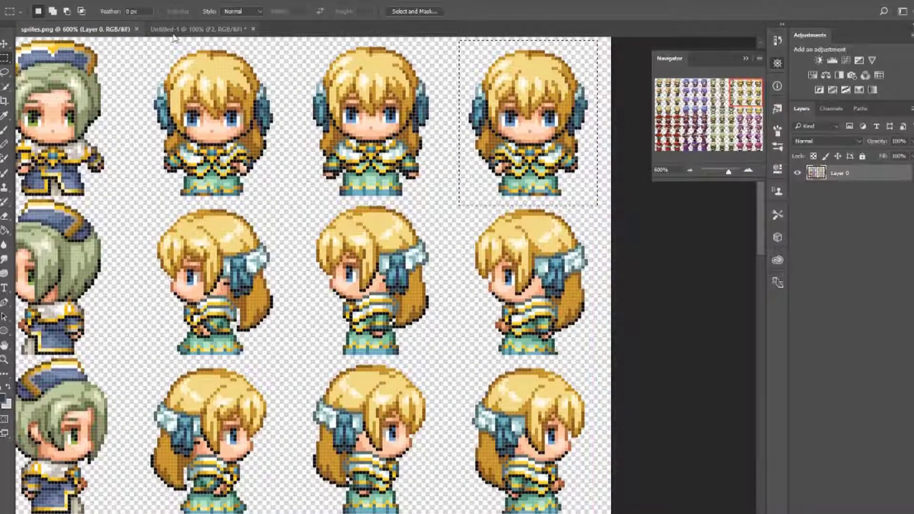
{"action": "key", "text": "ctrl+Tab"}
{"action": "key", "text": "ctrl+v"}
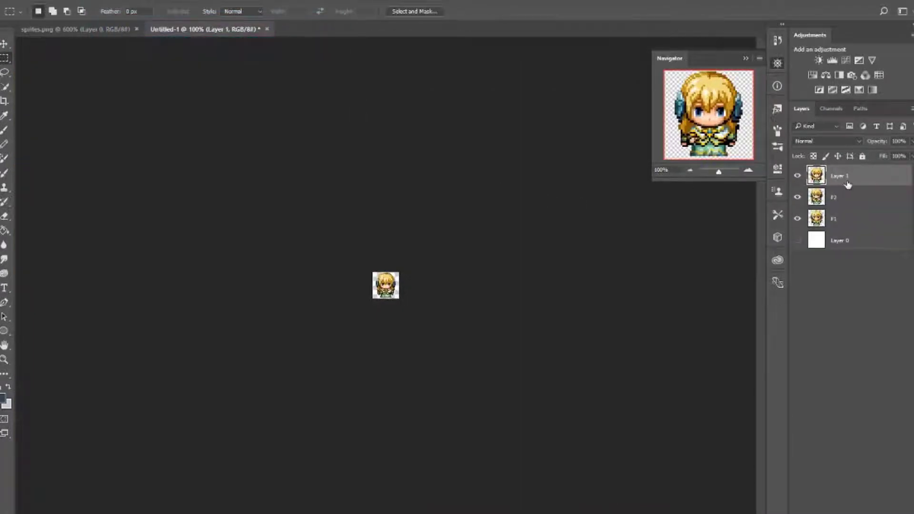
{"action": "double_click", "coordinate": [839, 176]}
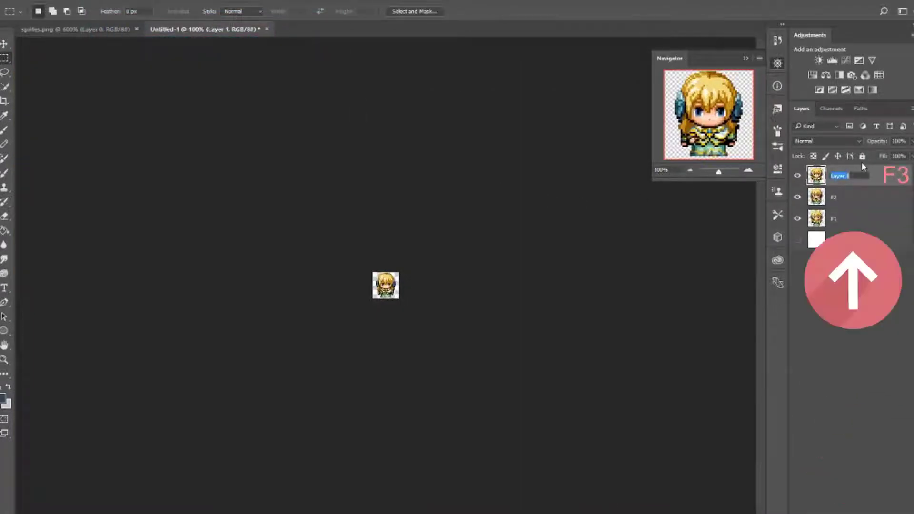
{"action": "type", "text": "F3"}
{"action": "key", "text": "Return"}
{"action": "left_click", "coordinate": [882, 286]}
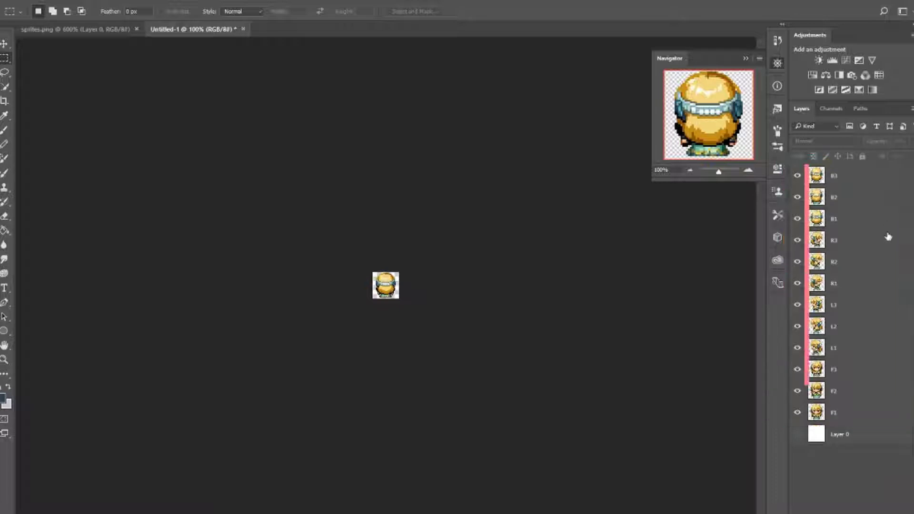
Hide every frame except F1 and export it via Save for Web as actorF1.png
{"action": "left_click", "coordinate": [858, 413]}
{"action": "left_click", "coordinate": [857, 176], "text": "shift"}
{"action": "left_click_drag", "start_coordinate": [798, 175], "coordinate": [798, 388]}
{"action": "left_click", "coordinate": [854, 413]}
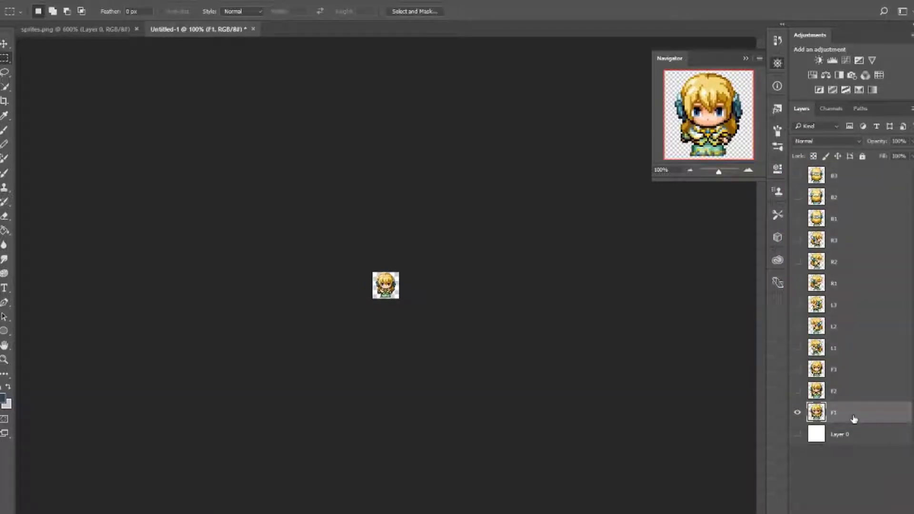
{"action": "left_click", "coordinate": [19, 1]}
{"action": "mouse_move", "coordinate": [41, 149]}
{"action": "left_click", "coordinate": [245, 190]}
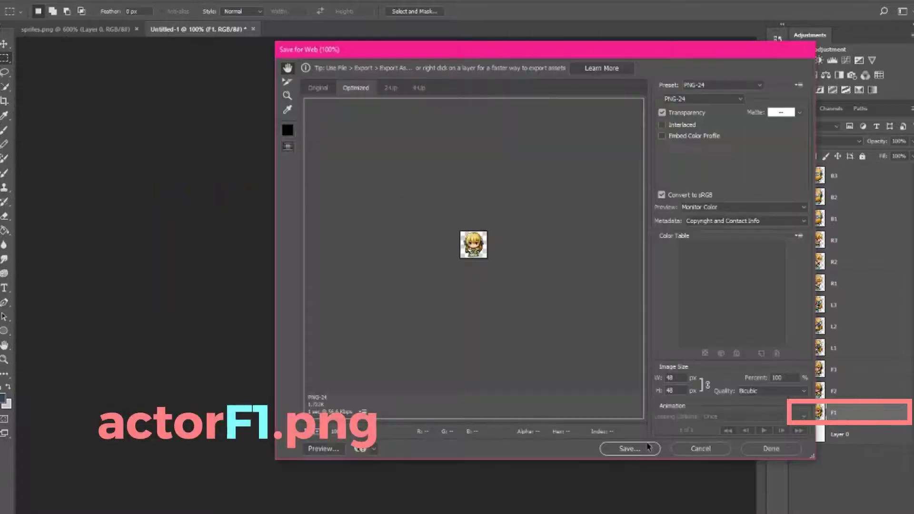
{"action": "left_click", "coordinate": [629, 449]}
{"action": "type", "text": "actorF1.pn"}
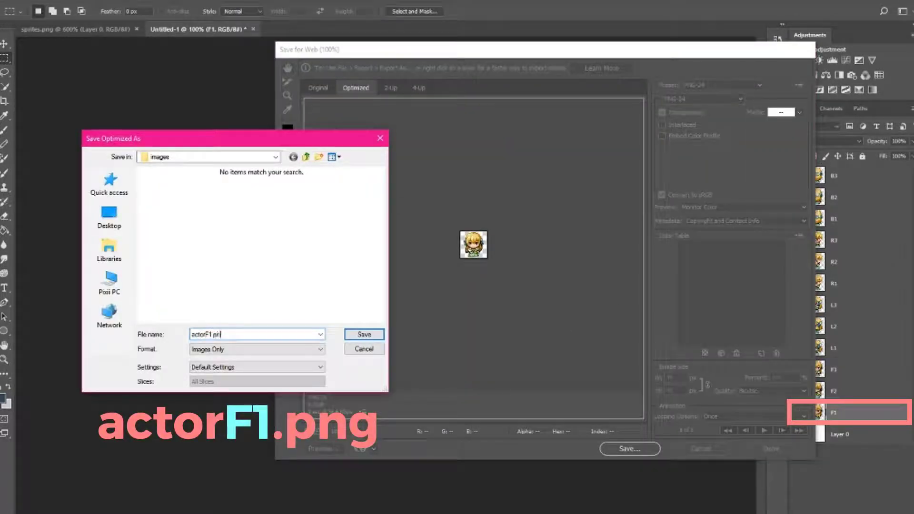
{"action": "type", "text": "g"}
{"action": "key", "text": "Return"}
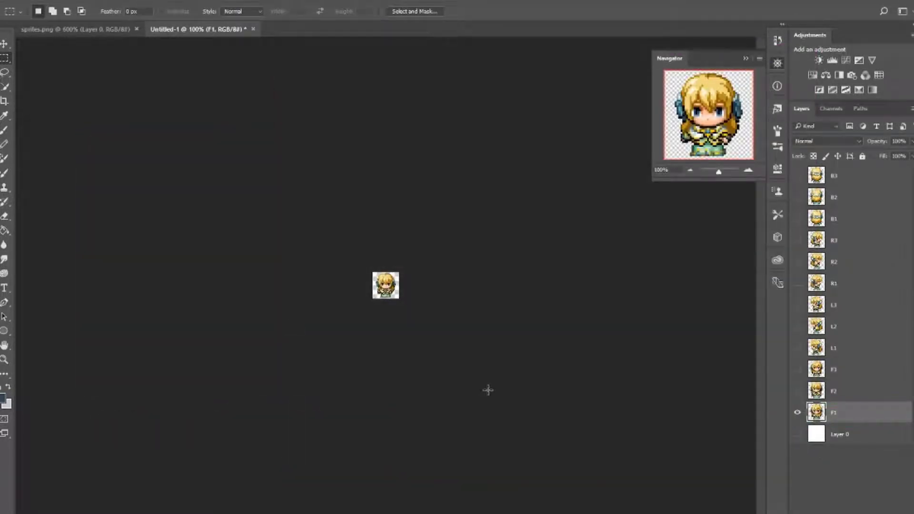
Show only the F2 frame and export it as actorF2.png
{"action": "left_click", "coordinate": [798, 412]}
{"action": "left_click", "coordinate": [797, 391]}
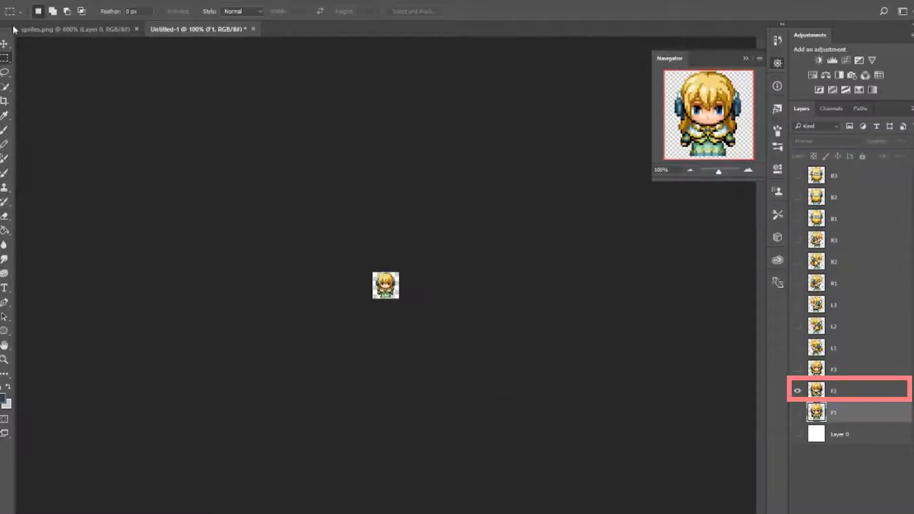
{"action": "left_click", "coordinate": [19, 1]}
{"action": "mouse_move", "coordinate": [41, 152]}
{"action": "left_click", "coordinate": [245, 193]}
{"action": "left_click", "coordinate": [630, 449]}
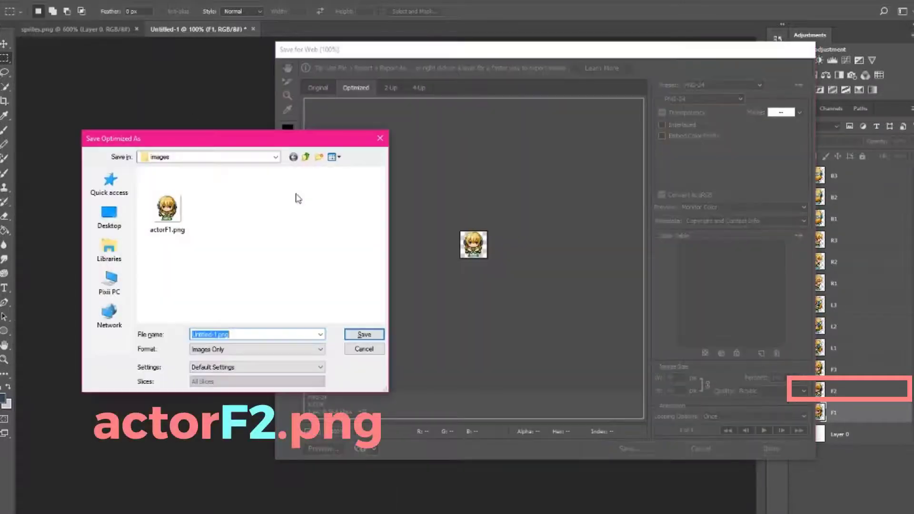
{"action": "type", "text": "actorF2.png"}
{"action": "key", "text": "Return"}
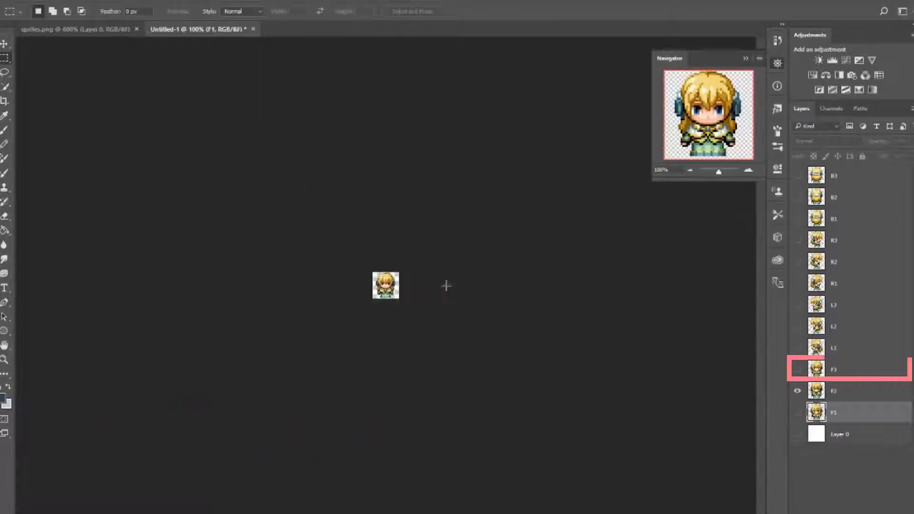
Hide F2 and export the F3 frame as actorF3.png
{"action": "left_click", "coordinate": [799, 392]}
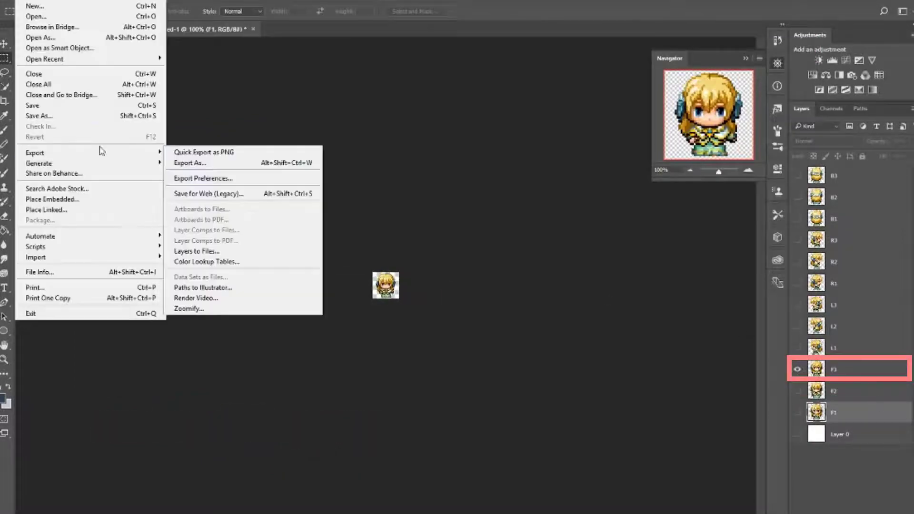
{"action": "left_click", "coordinate": [208, 193]}
{"action": "left_click", "coordinate": [630, 449]}
{"action": "type", "text": "actorF3.p"}
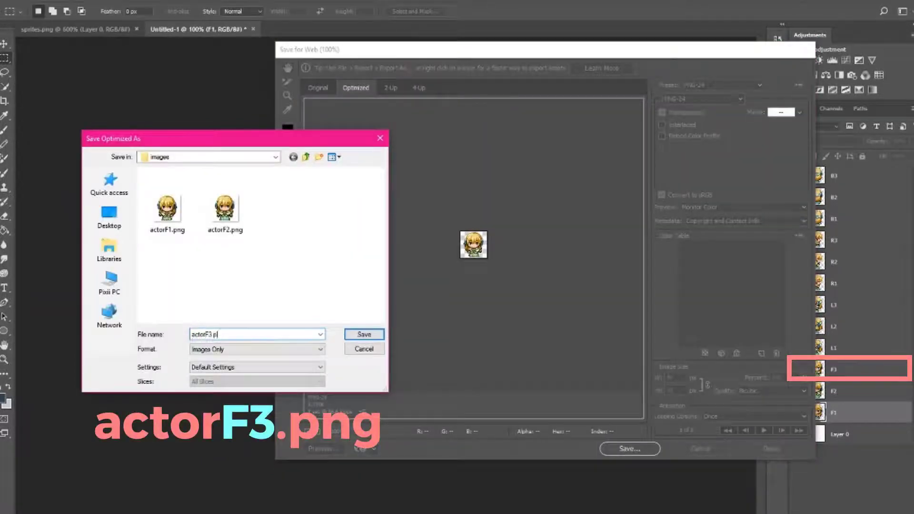
{"action": "key", "text": "Return"}
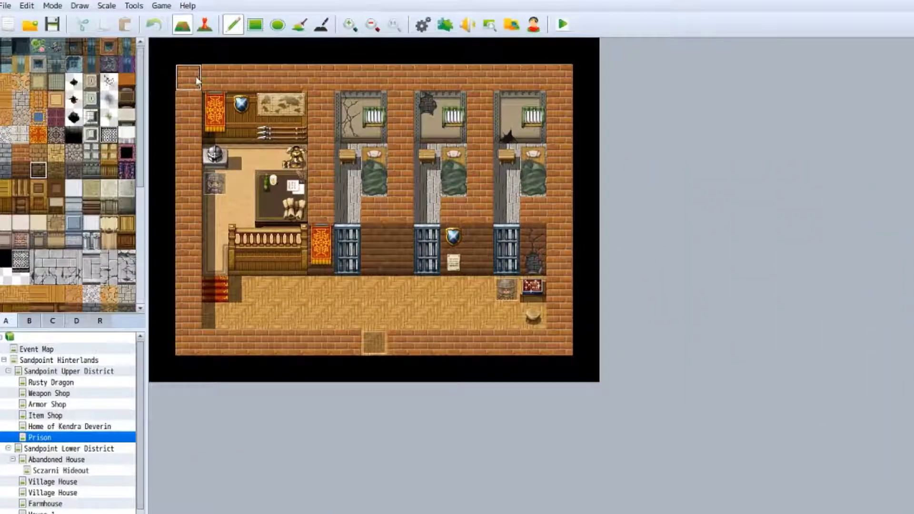
Toggle the Prison map into Event mode and back to tile editing with F5, twice
{"action": "left_click", "coordinate": [205, 25]}
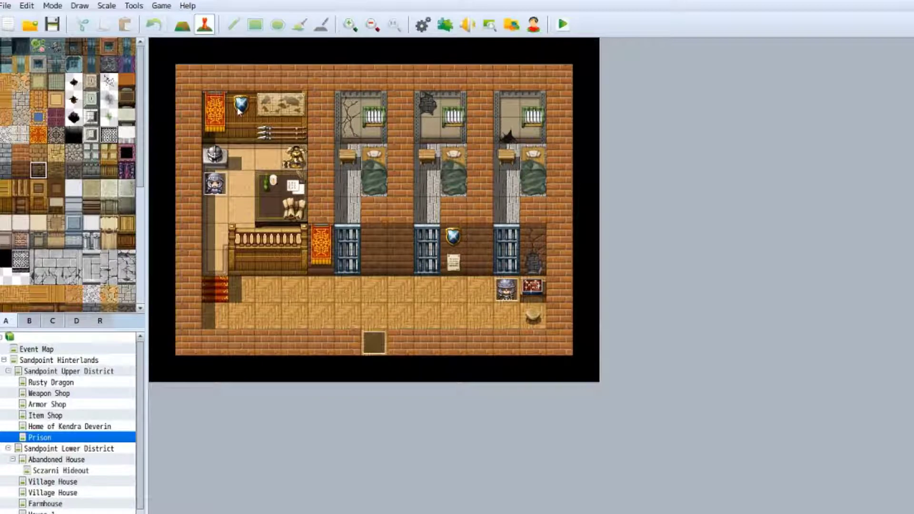
{"action": "key", "text": "F5"}
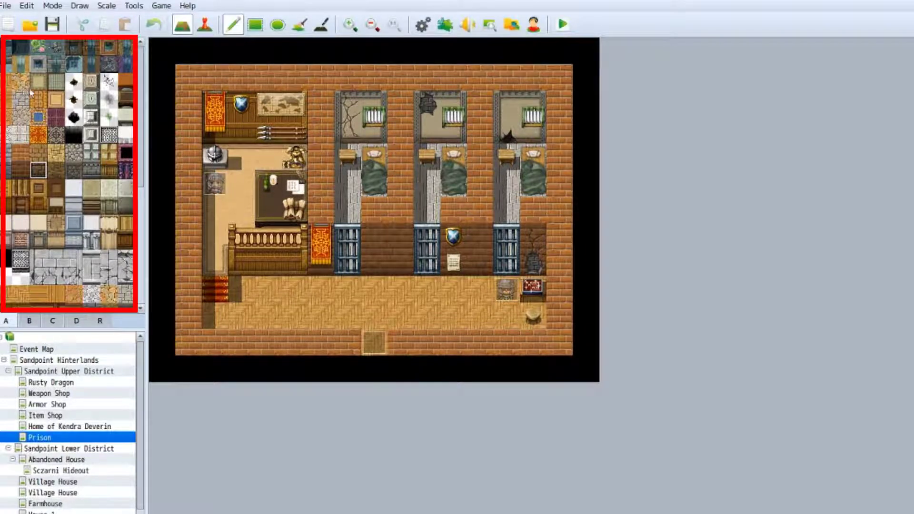
{"action": "left_click", "coordinate": [205, 24]}
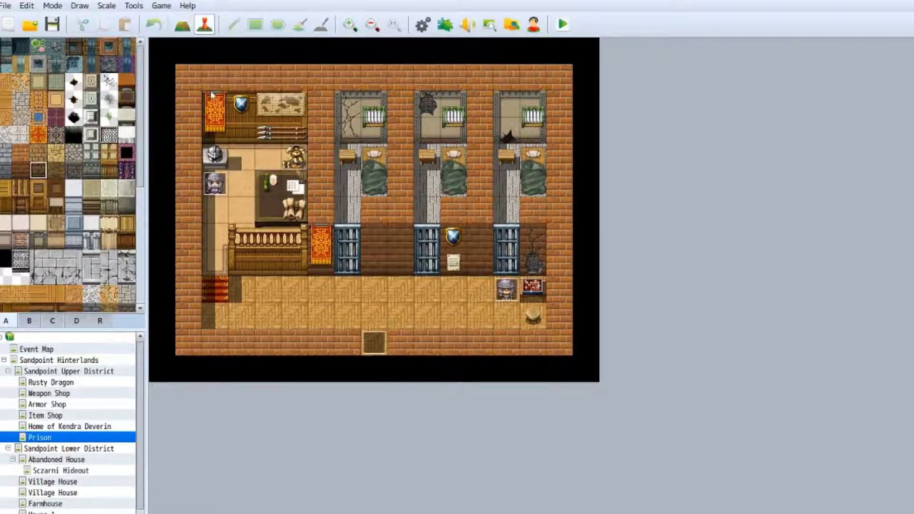
{"action": "key", "text": "F5"}
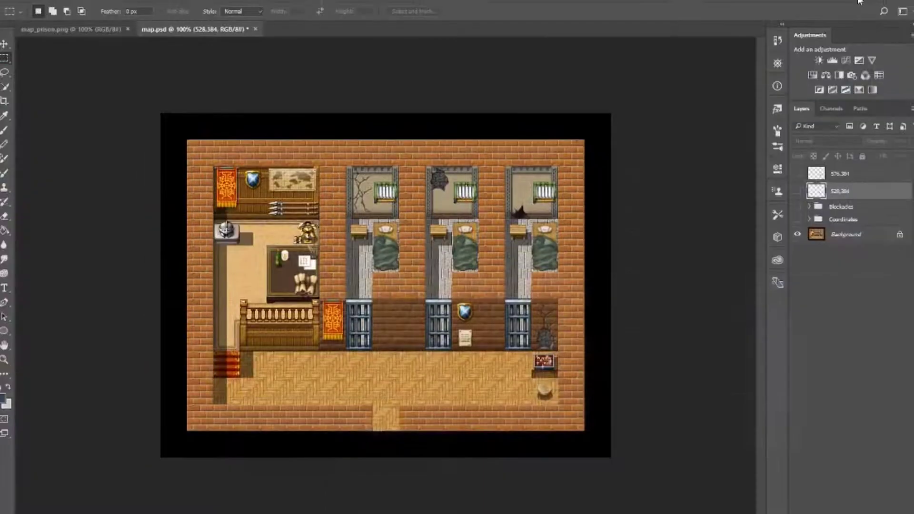
{"action": "left_click", "coordinate": [842, 240]}
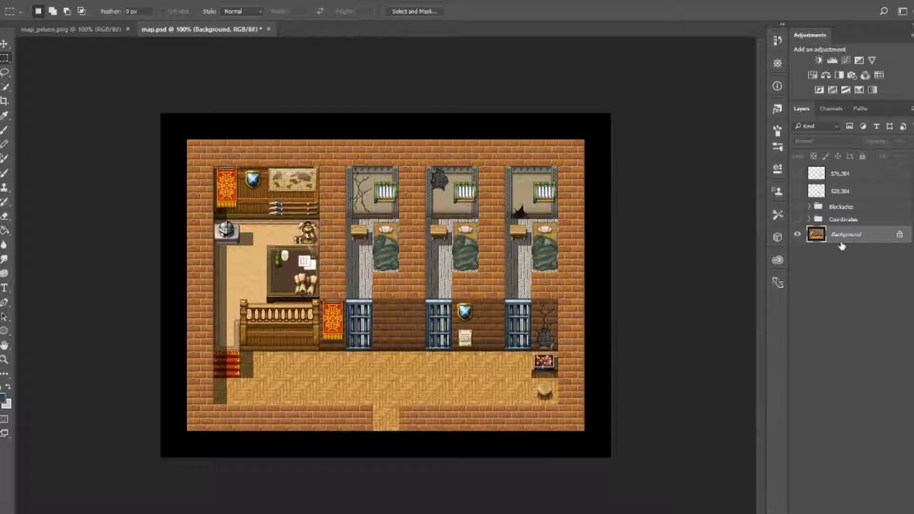
{"action": "key", "text": "ctrl+alt+c"}
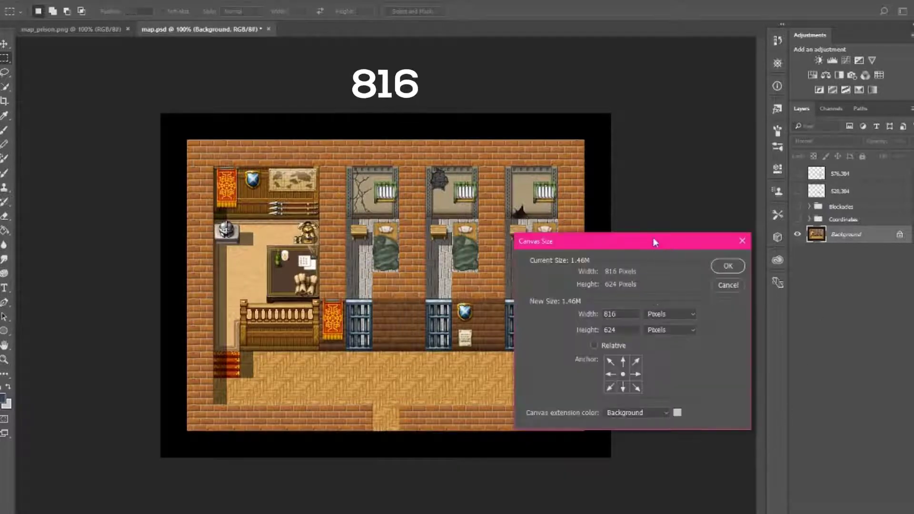
{"action": "left_click", "coordinate": [721, 289]}
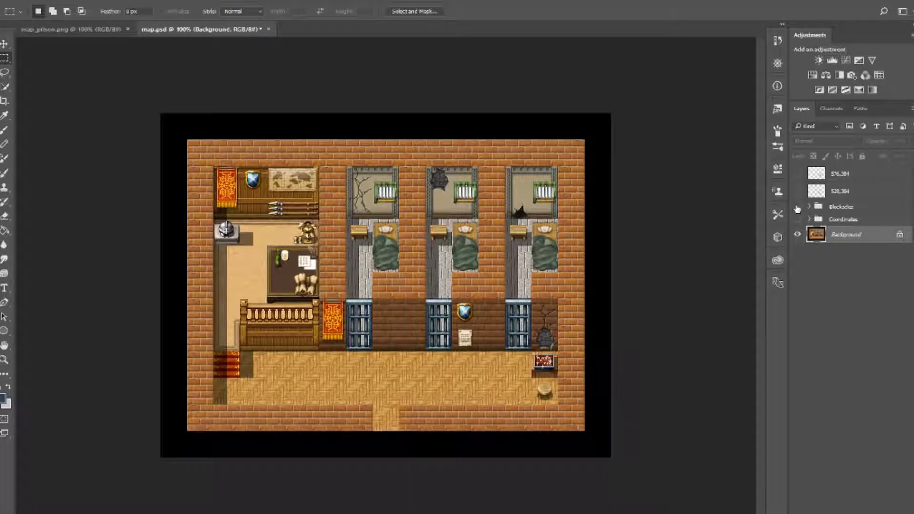
{"action": "left_click", "coordinate": [798, 207]}
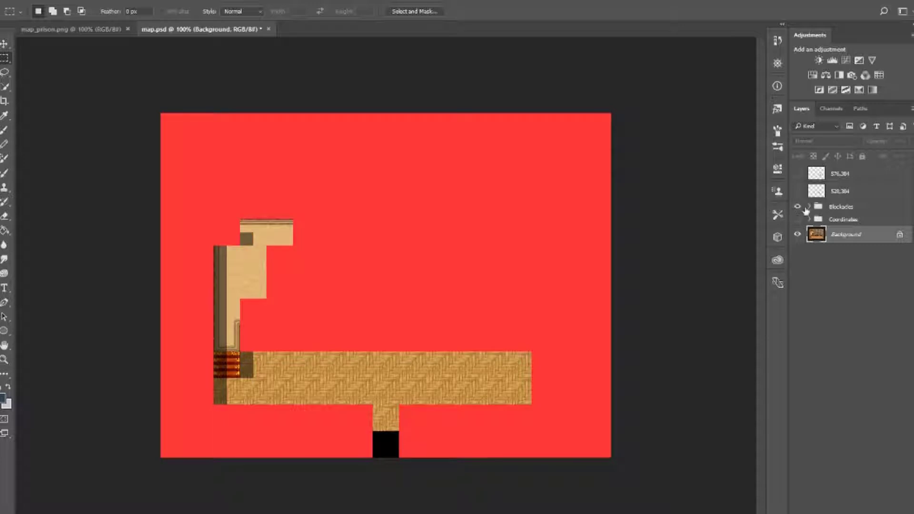
Expand the Blockades group and hide blockade layers J through B
{"action": "left_click", "coordinate": [809, 207]}
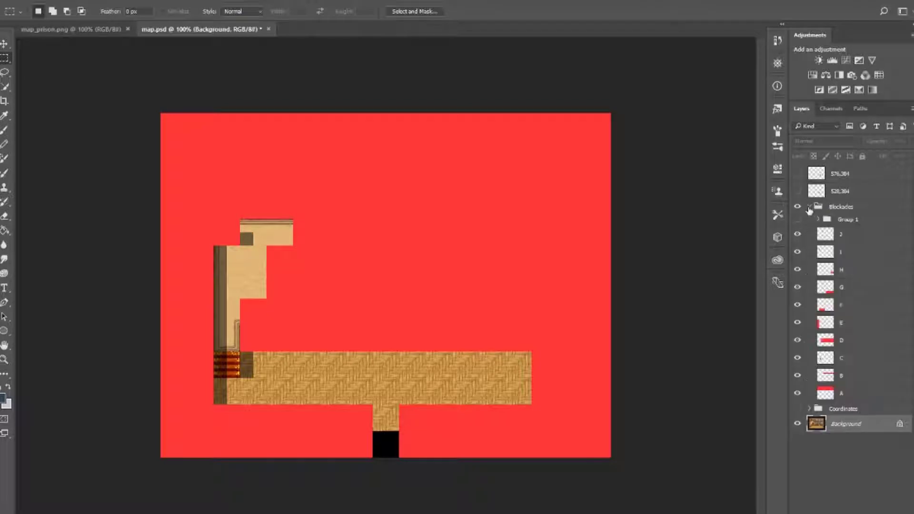
{"action": "left_click", "coordinate": [798, 234]}
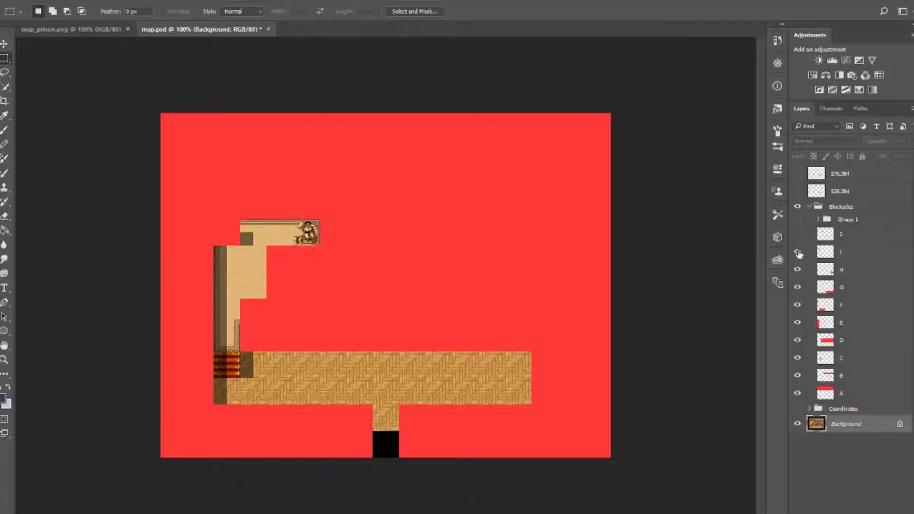
{"action": "left_click", "coordinate": [797, 252]}
{"action": "left_click", "coordinate": [798, 270]}
{"action": "left_click", "coordinate": [797, 287]}
{"action": "left_click", "coordinate": [799, 305]}
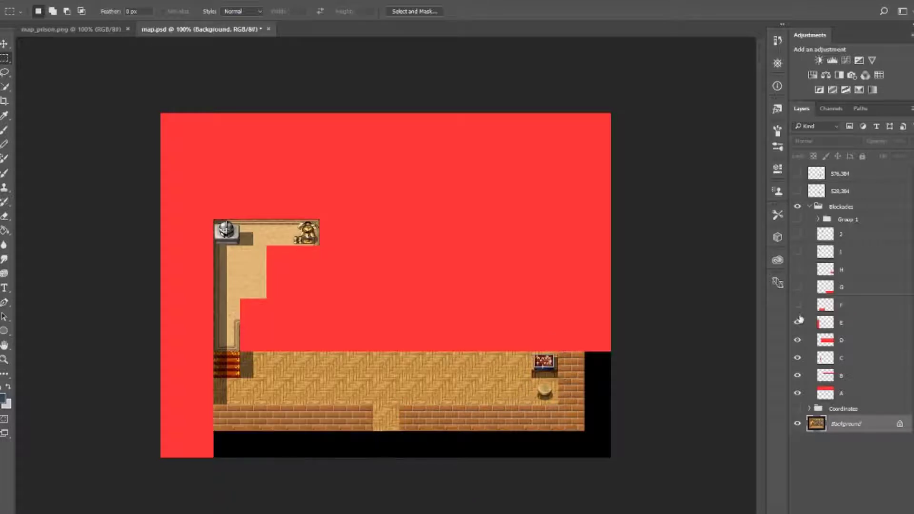
{"action": "left_click", "coordinate": [797, 322]}
{"action": "left_click", "coordinate": [798, 340]}
{"action": "left_click", "coordinate": [798, 358]}
{"action": "left_click", "coordinate": [797, 376]}
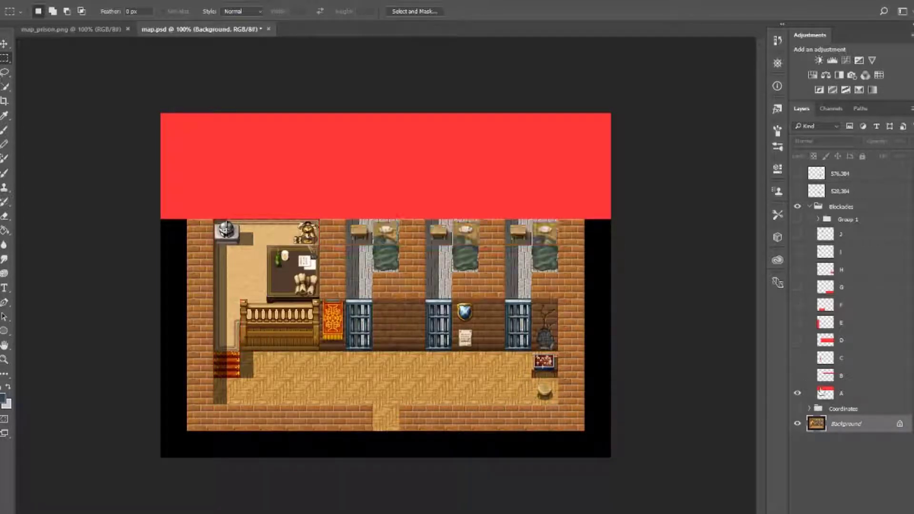
Select blockade layer A, hide it to check the top rooms, then show it again
{"action": "left_click", "coordinate": [862, 395]}
{"action": "left_click", "coordinate": [798, 394]}
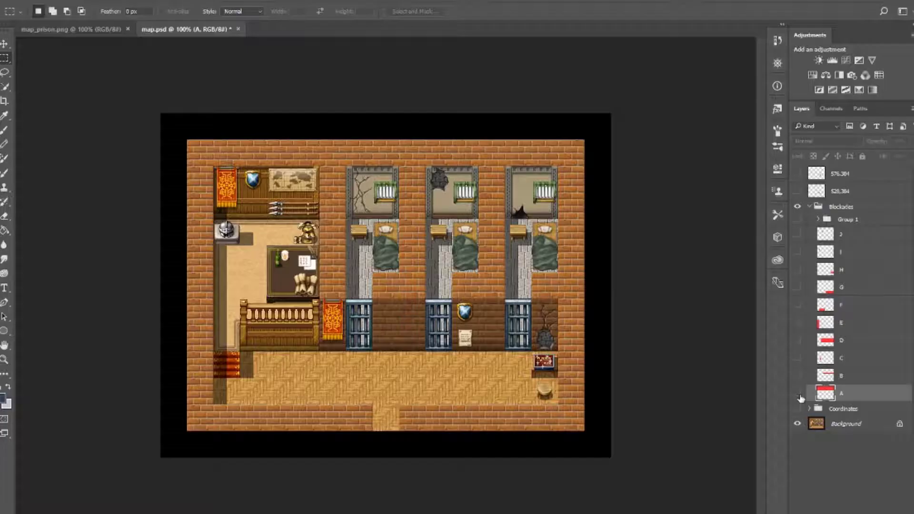
{"action": "left_click", "coordinate": [798, 394]}
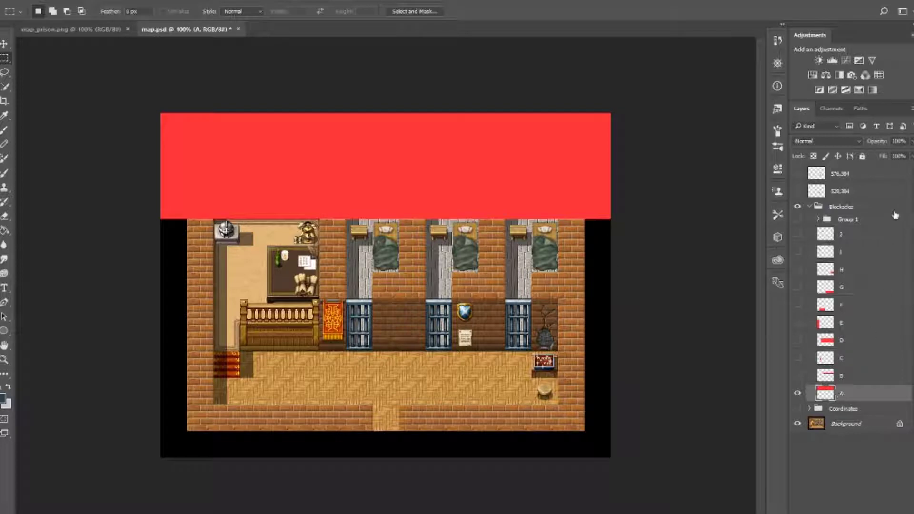
Set layer A to 50% opacity and turn visibility back on for layers B through J
{"action": "left_click", "coordinate": [899, 141]}
{"action": "type", "text": "50"}
{"action": "key", "text": "Return"}
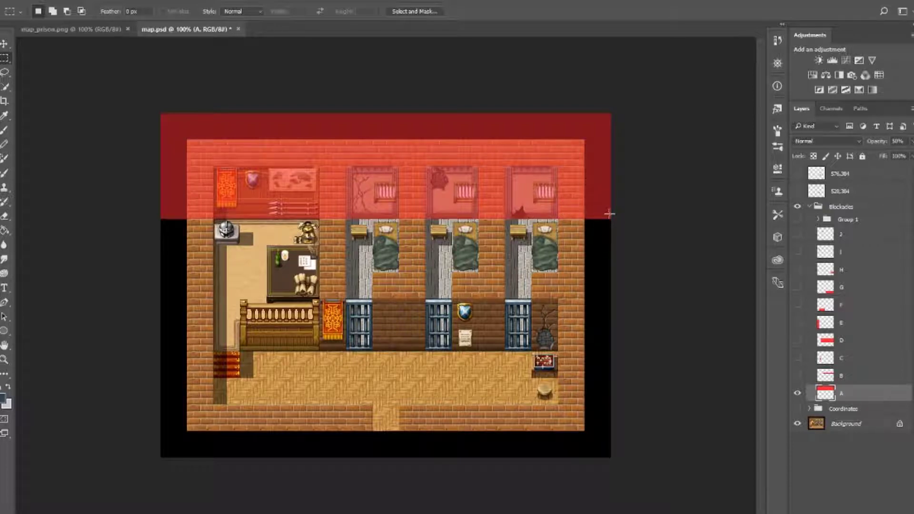
{"action": "left_click", "coordinate": [797, 376]}
{"action": "left_click", "coordinate": [798, 358]}
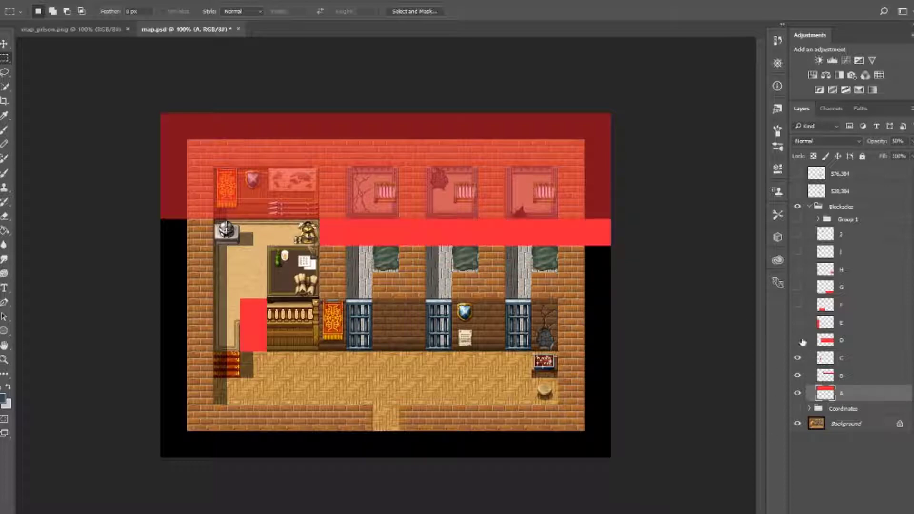
{"action": "left_click", "coordinate": [799, 340]}
{"action": "left_click", "coordinate": [798, 323]}
{"action": "left_click", "coordinate": [798, 305]}
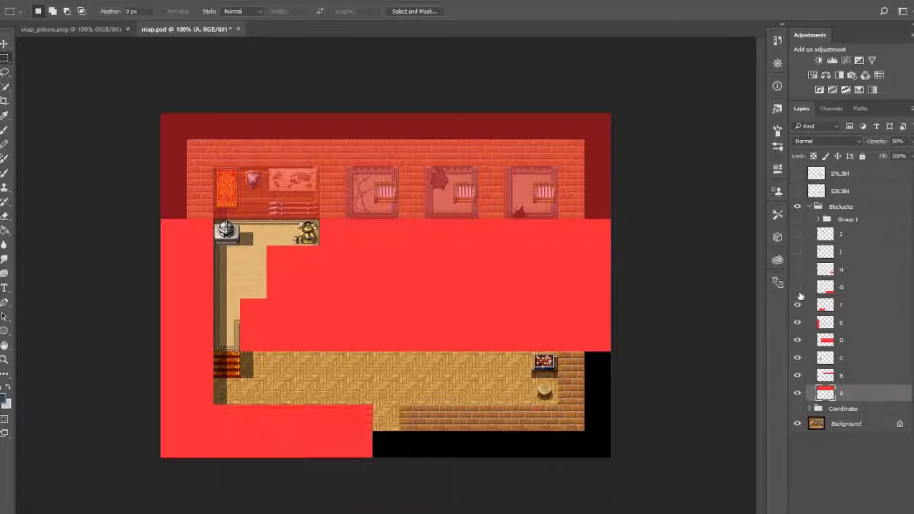
{"action": "left_click", "coordinate": [798, 288]}
{"action": "left_click", "coordinate": [798, 269]}
{"action": "left_click", "coordinate": [798, 252]}
{"action": "left_click", "coordinate": [798, 234]}
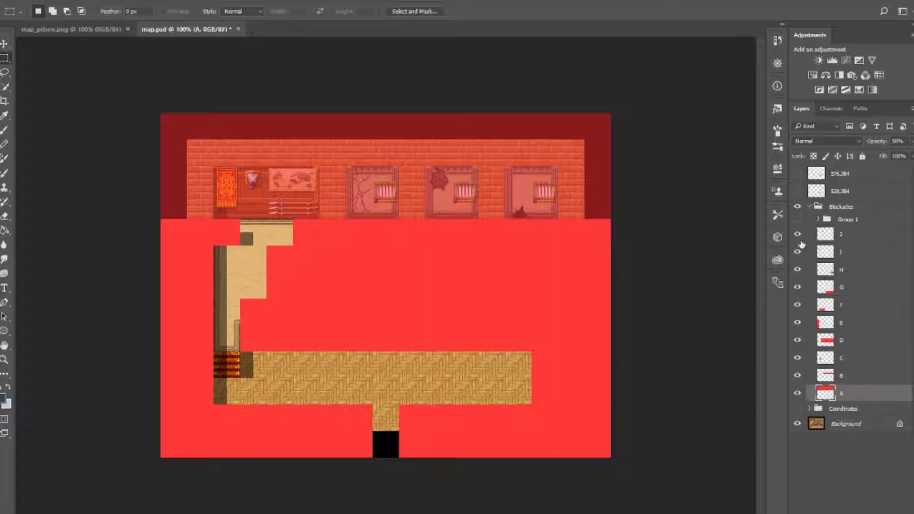
Restore layer A to 100% opacity, then select and collapse the Blockades group
{"action": "left_click", "coordinate": [897, 141]}
{"action": "type", "text": "100"}
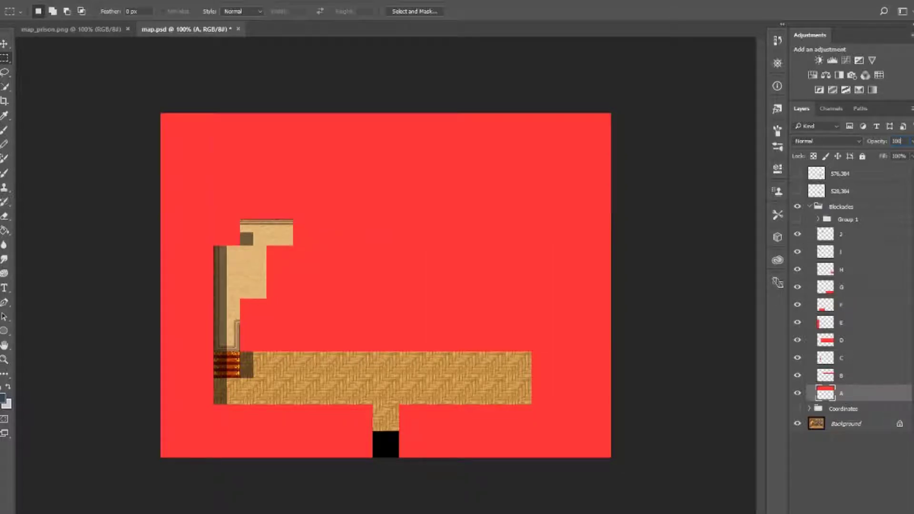
{"action": "left_click", "coordinate": [892, 471]}
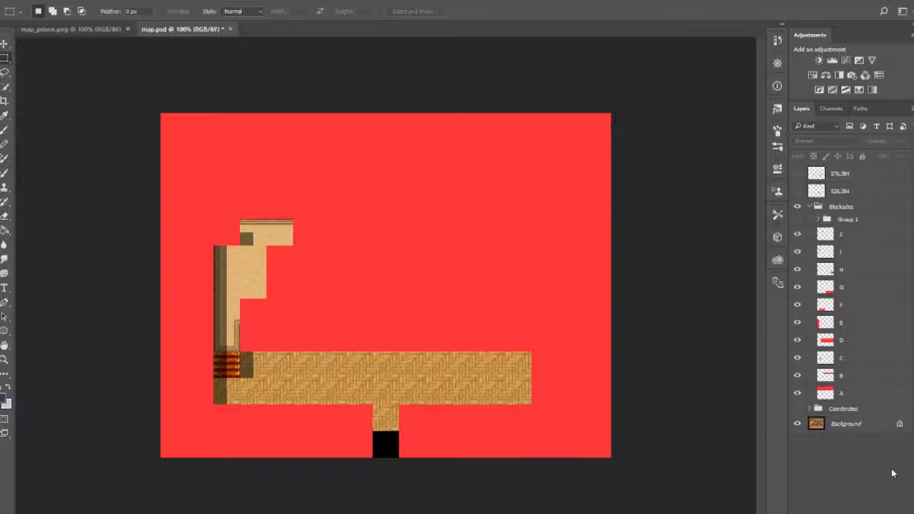
{"action": "left_click", "coordinate": [871, 398]}
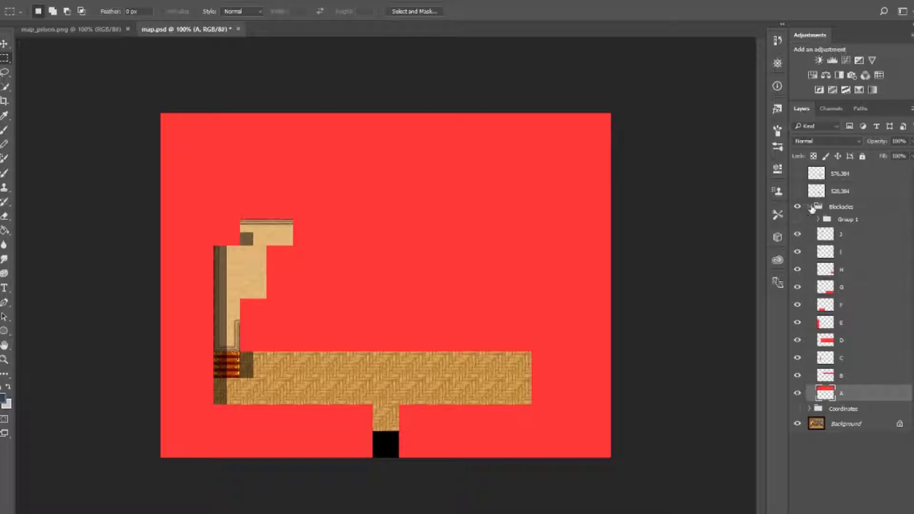
{"action": "left_click", "coordinate": [812, 210]}
{"action": "left_click", "coordinate": [811, 209]}
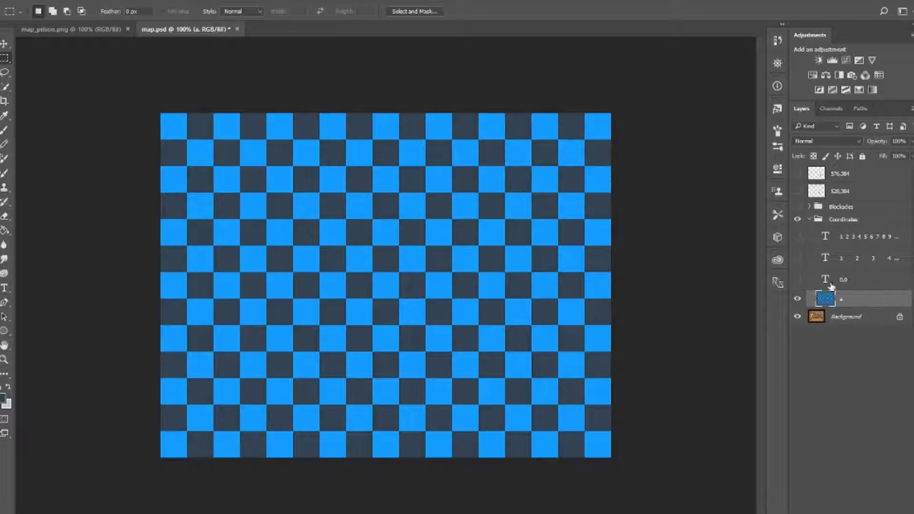
Show the 0,0 corner label and column numbers, then show blockade layer A and rename it '0,0'
{"action": "left_click", "coordinate": [797, 281]}
{"action": "left_click", "coordinate": [798, 258]}
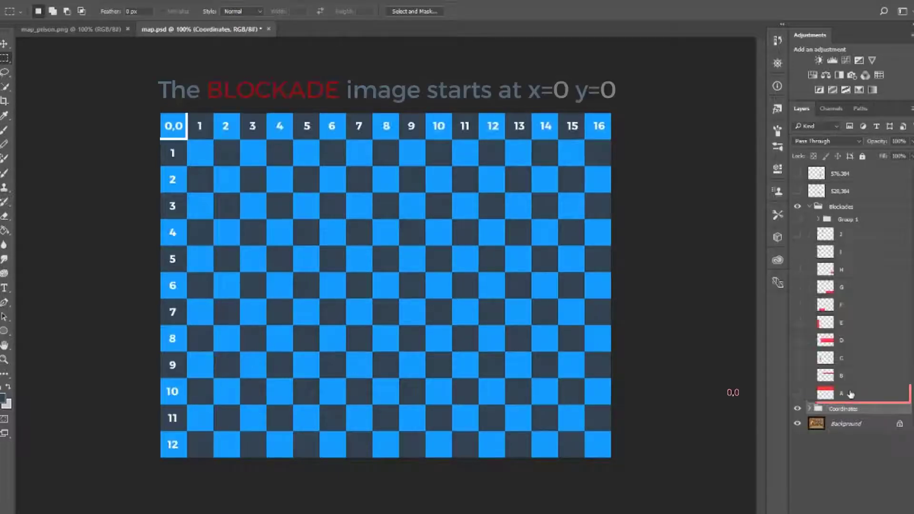
{"action": "left_click", "coordinate": [851, 395]}
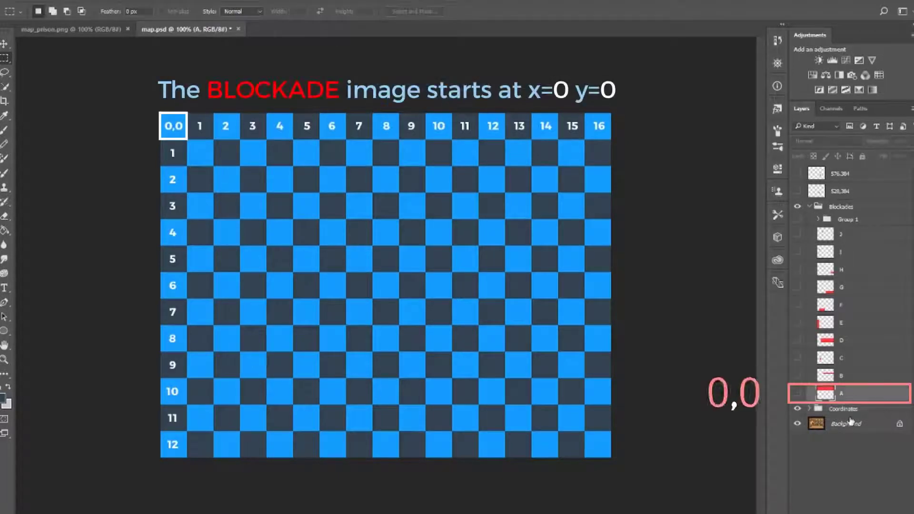
{"action": "left_click", "coordinate": [797, 393]}
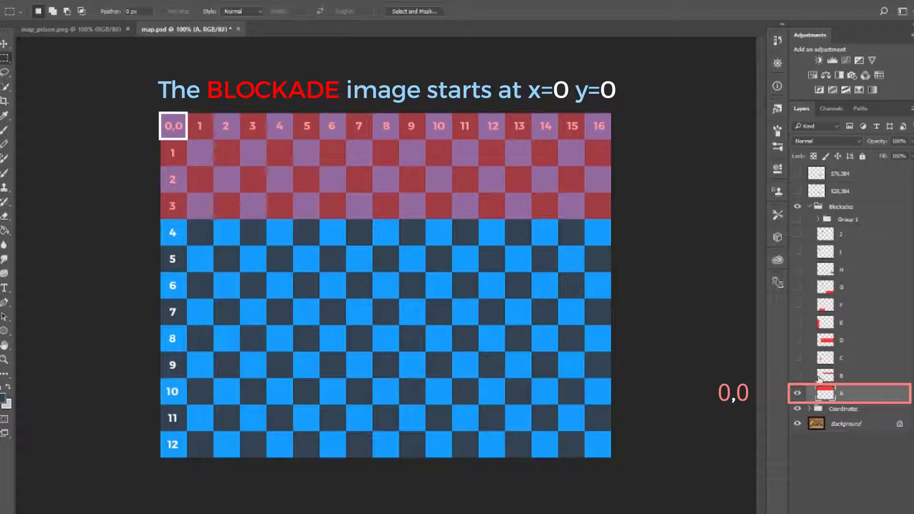
{"action": "double_click", "coordinate": [839, 393]}
{"action": "type", "text": "0,0"}
{"action": "key", "text": "Return"}
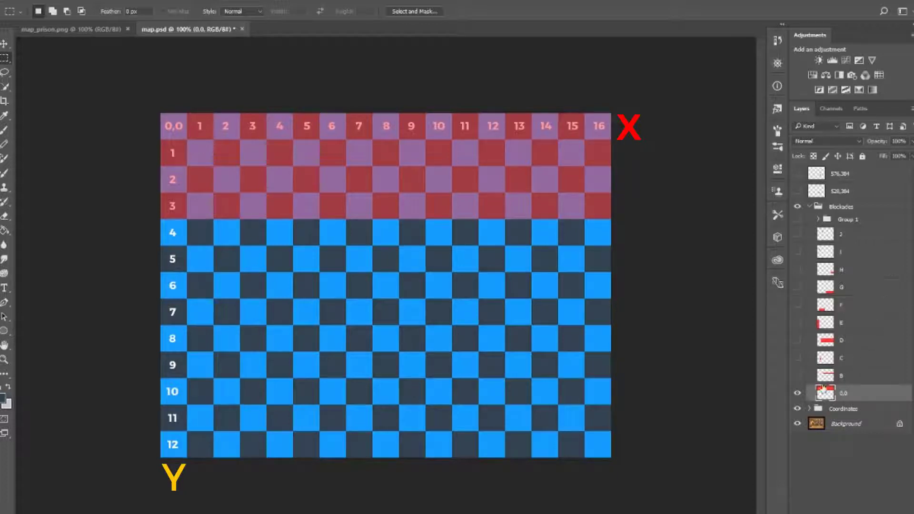
Move visibility from 0,0 through layer B (now 6,4) to layer C, renaming C to 3,7
{"action": "left_click", "coordinate": [798, 393]}
{"action": "left_click", "coordinate": [798, 376]}
{"action": "left_click", "coordinate": [852, 377]}
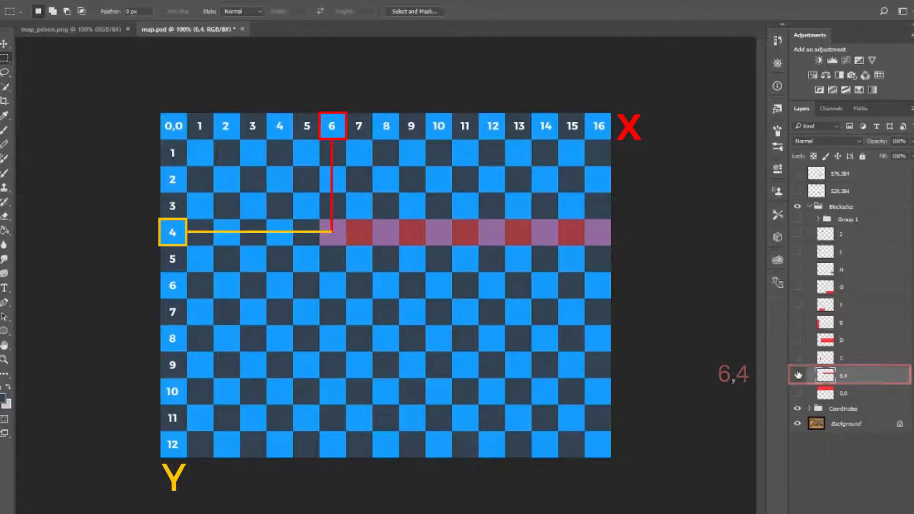
{"action": "left_click", "coordinate": [798, 376]}
{"action": "left_click", "coordinate": [798, 357]}
{"action": "left_click", "coordinate": [851, 358]}
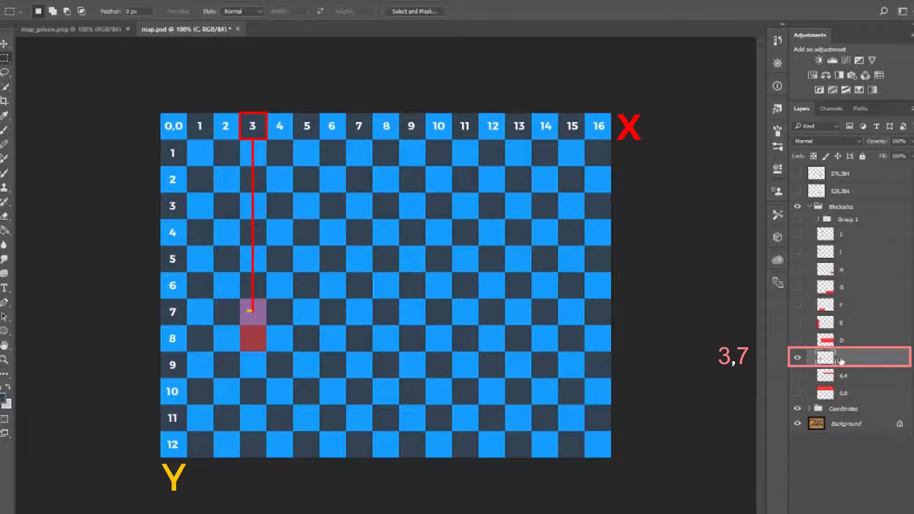
{"action": "double_click", "coordinate": [862, 355]}
{"action": "key", "text": "BackSpace"}
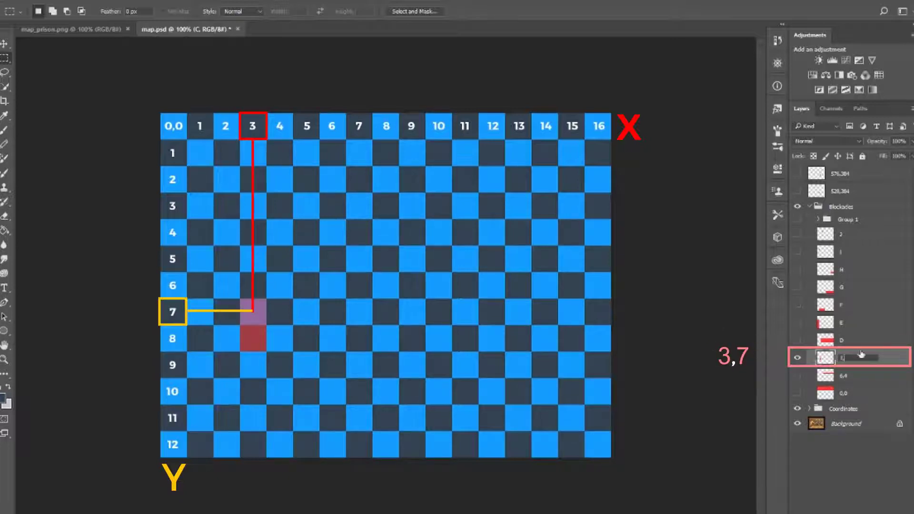
{"action": "type", "text": "3,7"}
{"action": "key", "text": "Return"}
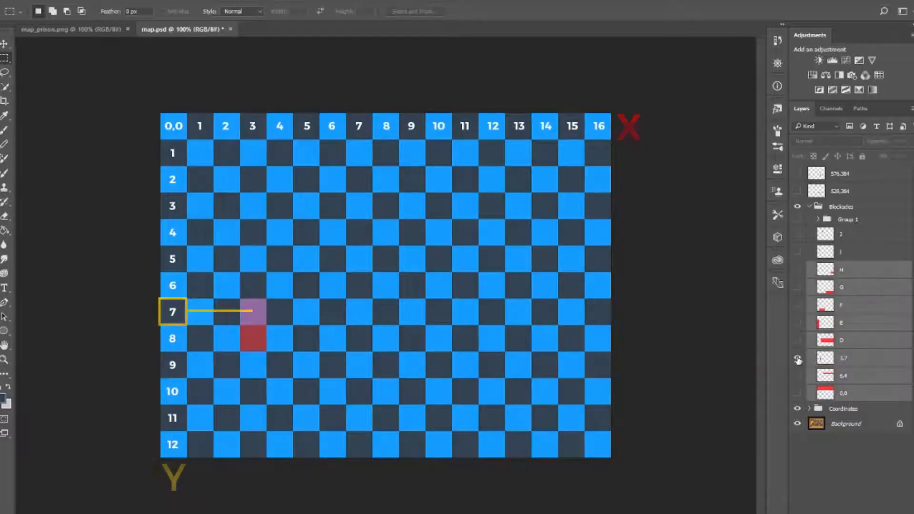
Hide 3,7, then show blockade layer D and rename it to 4,5
{"action": "left_click", "coordinate": [798, 359]}
{"action": "left_click", "coordinate": [840, 344]}
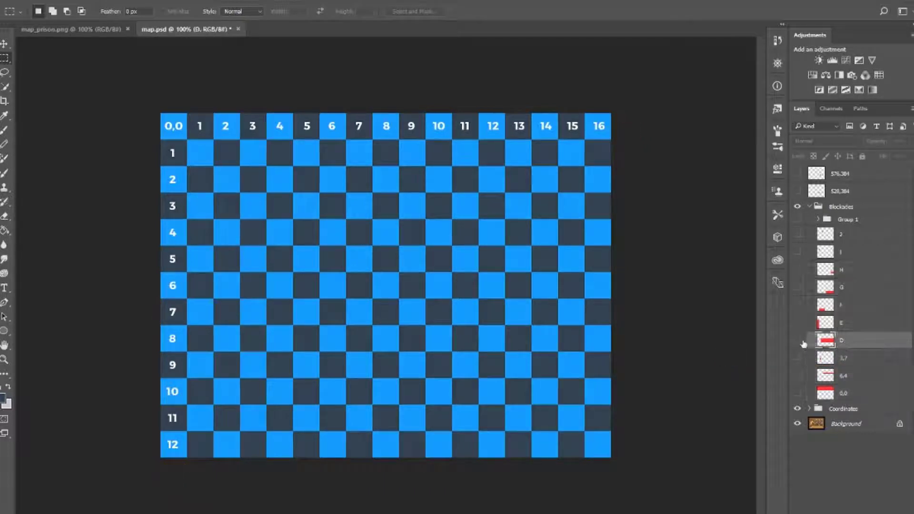
{"action": "left_click", "coordinate": [798, 341]}
{"action": "double_click", "coordinate": [842, 341]}
{"action": "type", "text": "4,5"}
{"action": "key", "text": "Return"}
{"action": "left_click", "coordinate": [798, 340]}
Rename blockade layers E and F to 0,4 and 2,11
{"action": "left_click", "coordinate": [798, 323]}
{"action": "left_click", "coordinate": [851, 323]}
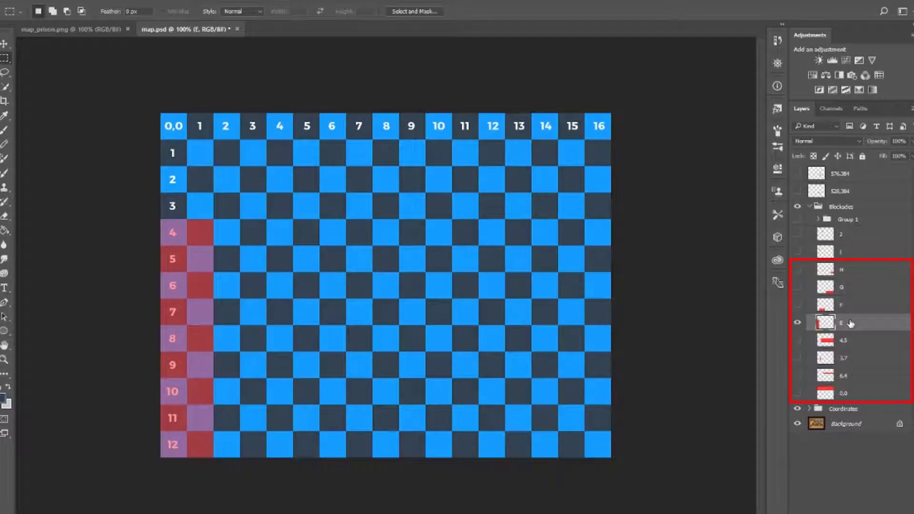
{"action": "double_click", "coordinate": [851, 324]}
{"action": "type", "text": "0,4"}
{"action": "key", "text": "Return"}
{"action": "left_click", "coordinate": [798, 323]}
{"action": "left_click", "coordinate": [799, 305]}
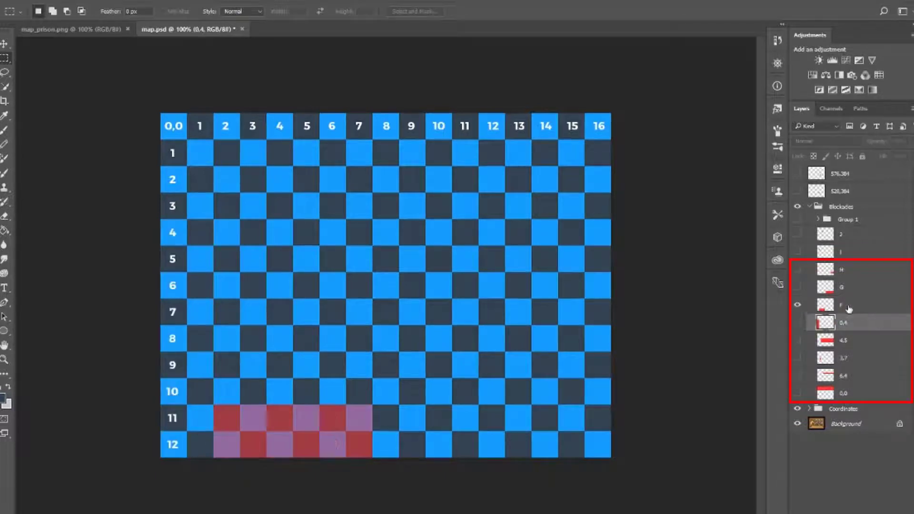
{"action": "left_click", "coordinate": [851, 306]}
{"action": "double_click", "coordinate": [851, 306]}
{"action": "type", "text": "2,11"}
{"action": "key", "text": "Return"}
Rename blockade layers G and H to 9,11 and 14,9
{"action": "left_click", "coordinate": [798, 305]}
{"action": "left_click", "coordinate": [798, 287]}
{"action": "double_click", "coordinate": [843, 287]}
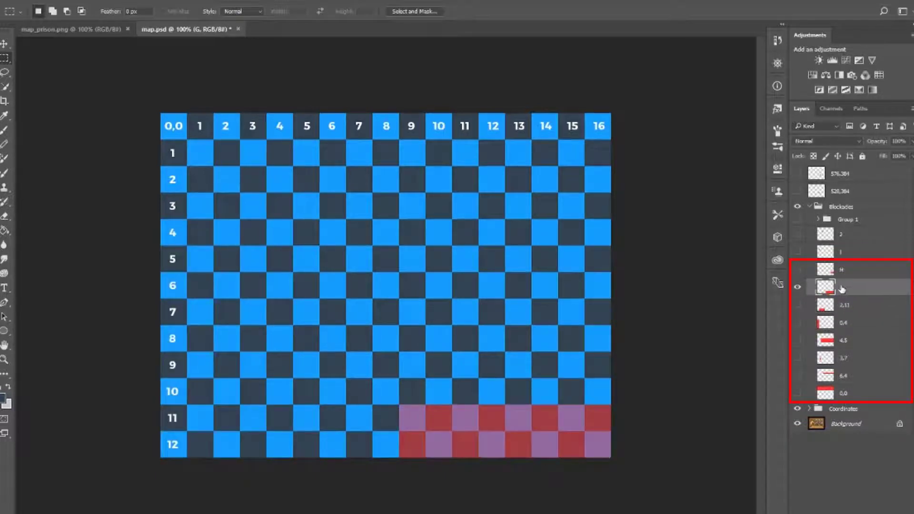
{"action": "type", "text": "9,11"}
{"action": "key", "text": "Return"}
{"action": "left_click", "coordinate": [798, 287]}
{"action": "left_click", "coordinate": [798, 269]}
{"action": "left_click", "coordinate": [851, 269]}
{"action": "double_click", "coordinate": [851, 269]}
{"action": "type", "text": "14,9"}
{"action": "key", "text": "Return"}
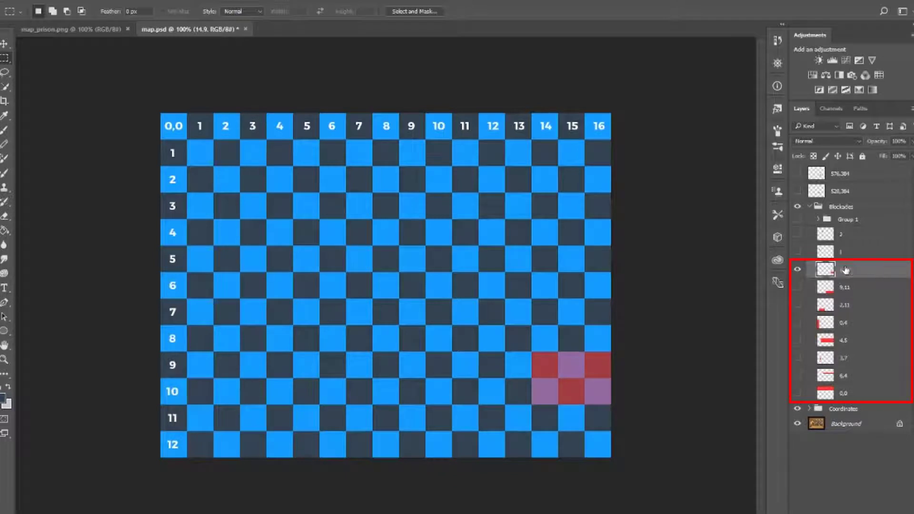
Hide 14,9, show the row-4 blockade layers 1 and 2, and start a new document
{"action": "left_click", "coordinate": [798, 270]}
{"action": "left_click", "coordinate": [852, 252]}
{"action": "left_click", "coordinate": [798, 252]}
{"action": "left_click", "coordinate": [798, 233]}
{"action": "left_click", "coordinate": [834, 234]}
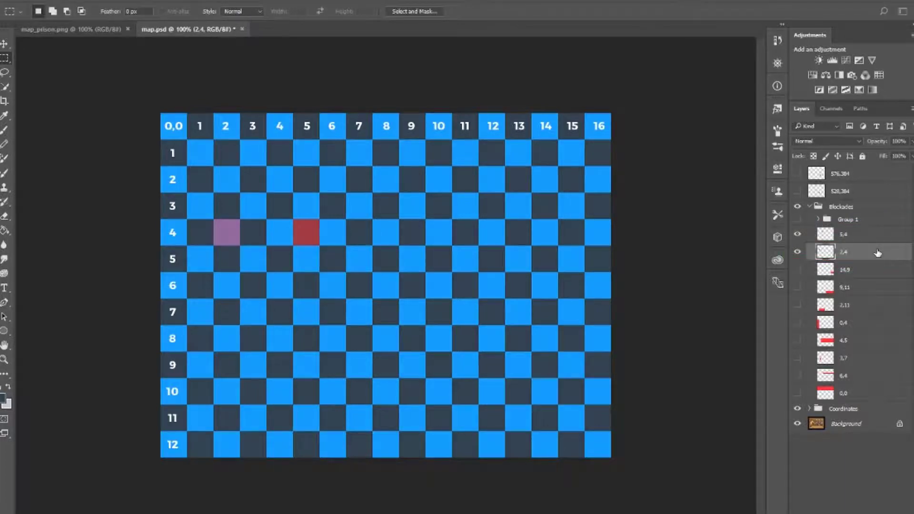
{"action": "key", "text": "ctrl+n"}
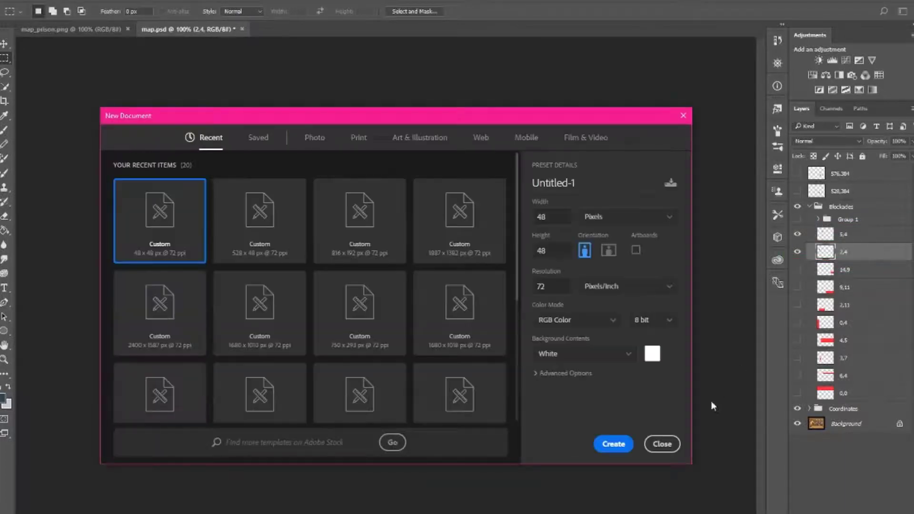
Create the 48×48 document with its background unlocked and hidden, then hide the 2,4 blockade on the map
{"action": "left_click", "coordinate": [614, 443]}
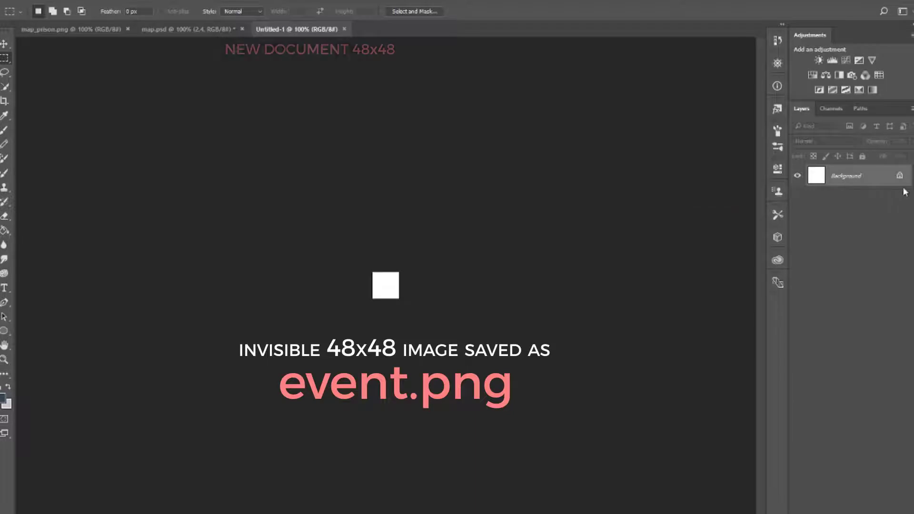
{"action": "left_click", "coordinate": [900, 176]}
{"action": "left_click", "coordinate": [798, 175]}
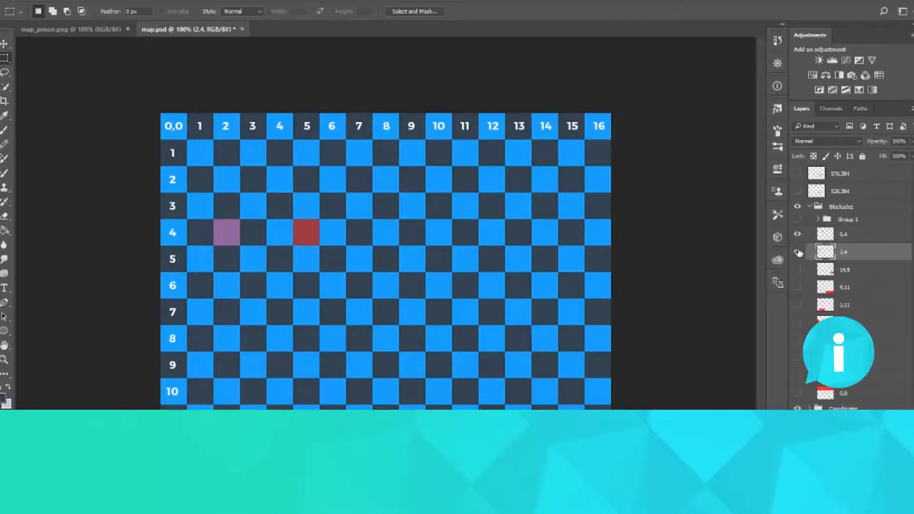
{"action": "left_click", "coordinate": [798, 252]}
Hide 5,4, show and select 0,0, and hide the coordinate grid and map background
{"action": "left_click", "coordinate": [798, 234]}
{"action": "left_click", "coordinate": [798, 394]}
{"action": "left_click", "coordinate": [848, 398]}
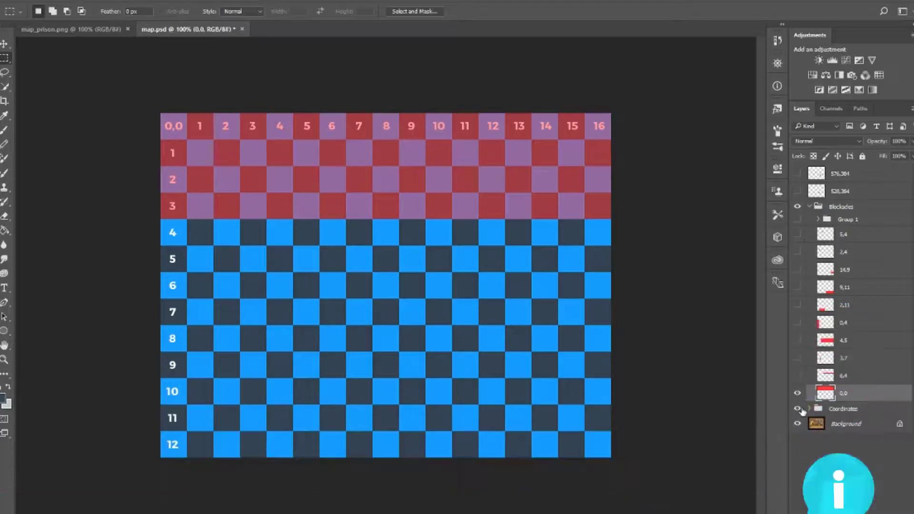
{"action": "left_click", "coordinate": [797, 409]}
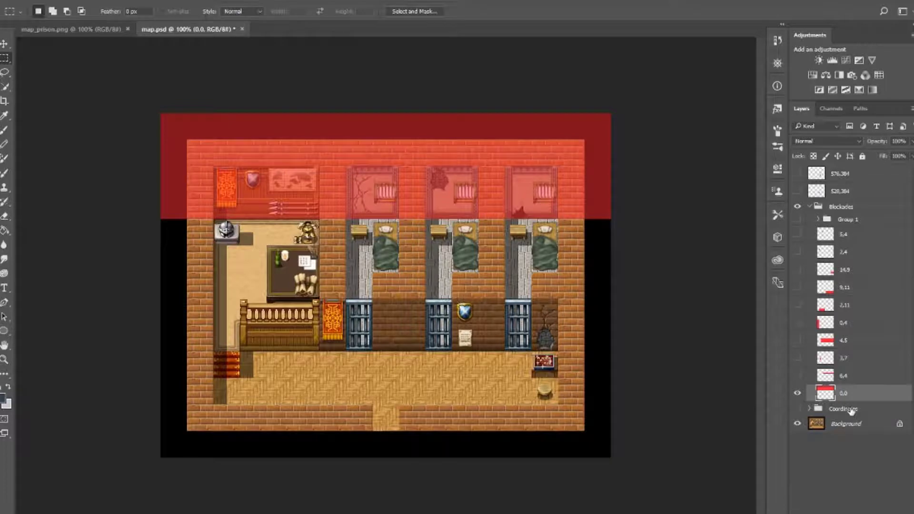
{"action": "left_click", "coordinate": [797, 424]}
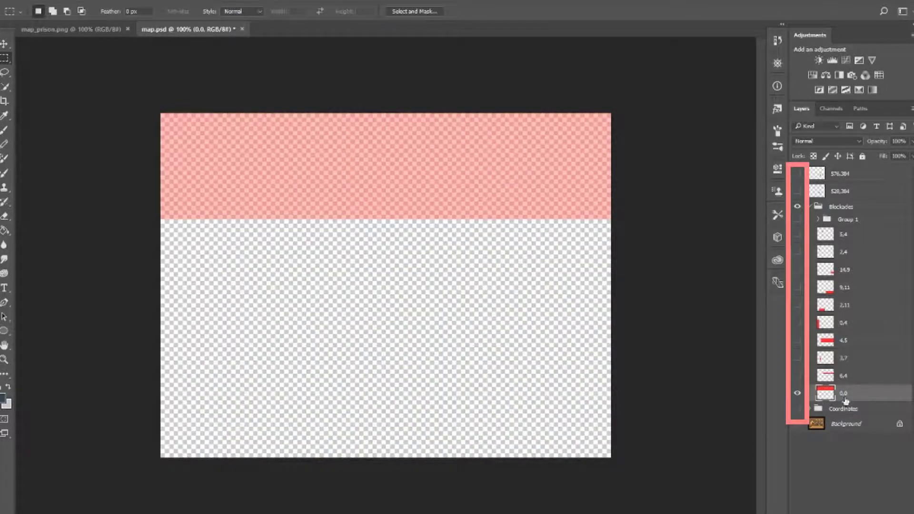
{"action": "left_click", "coordinate": [826, 209]}
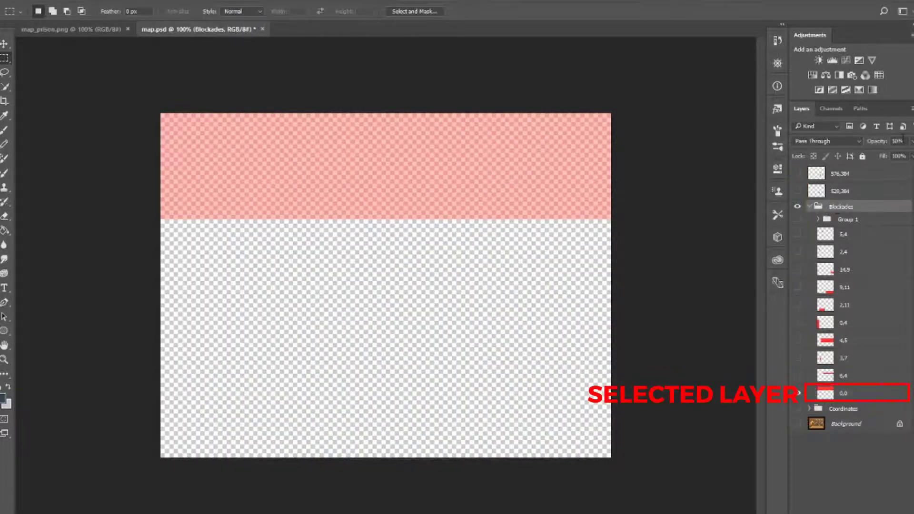
Set the Blockades folder opacity to 100% and select the 0,0 layer
{"action": "type", "text": "100"}
{"action": "key", "text": "Return"}
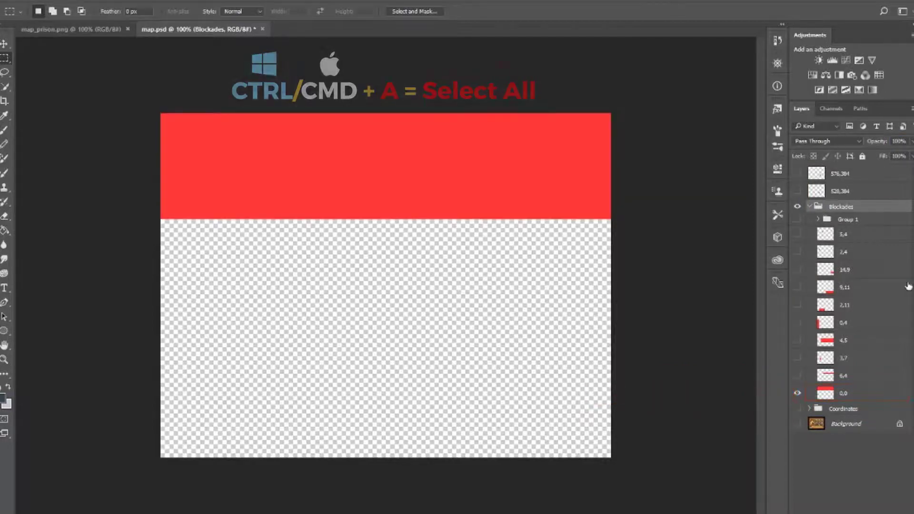
{"action": "left_click", "coordinate": [855, 398]}
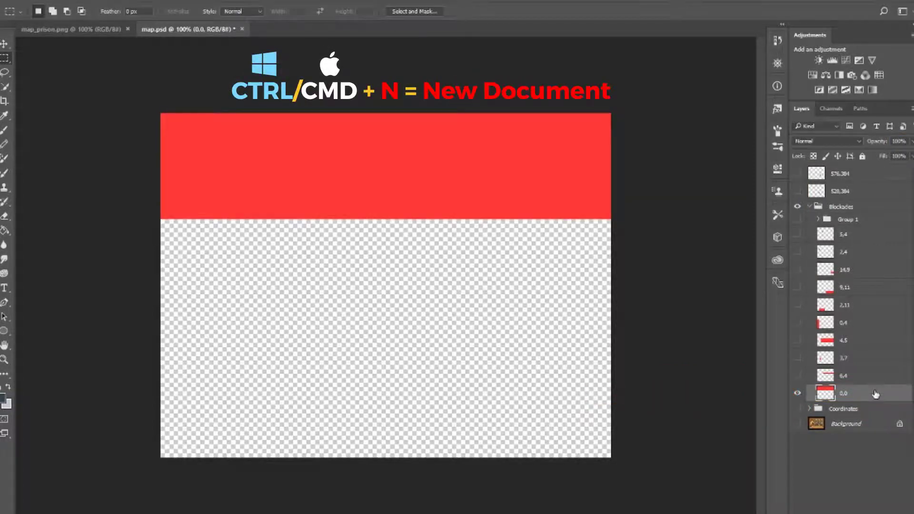
Create an 816×192 document whose unlocked background layer is hidden for transparency
{"action": "key", "text": "ctrl+n"}
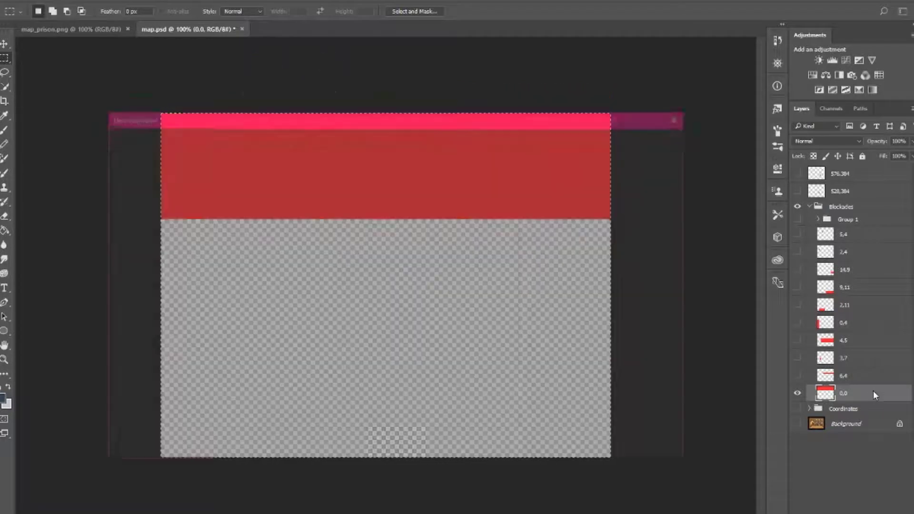
{"action": "key", "text": "Return"}
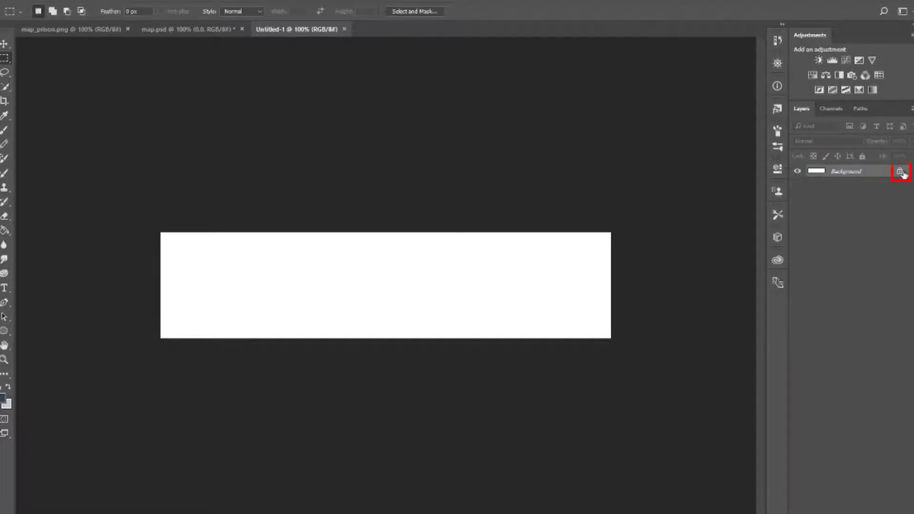
{"action": "left_click", "coordinate": [901, 173]}
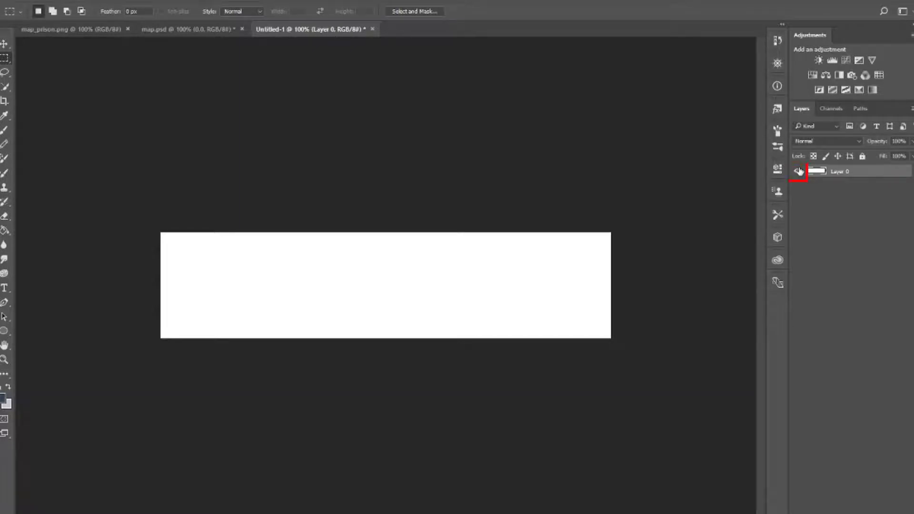
{"action": "left_click", "coordinate": [799, 171]}
Export it with Save for Web, naming the file prison_0_0
{"action": "key", "text": "alt+f"}
{"action": "mouse_move", "coordinate": [72, 152]}
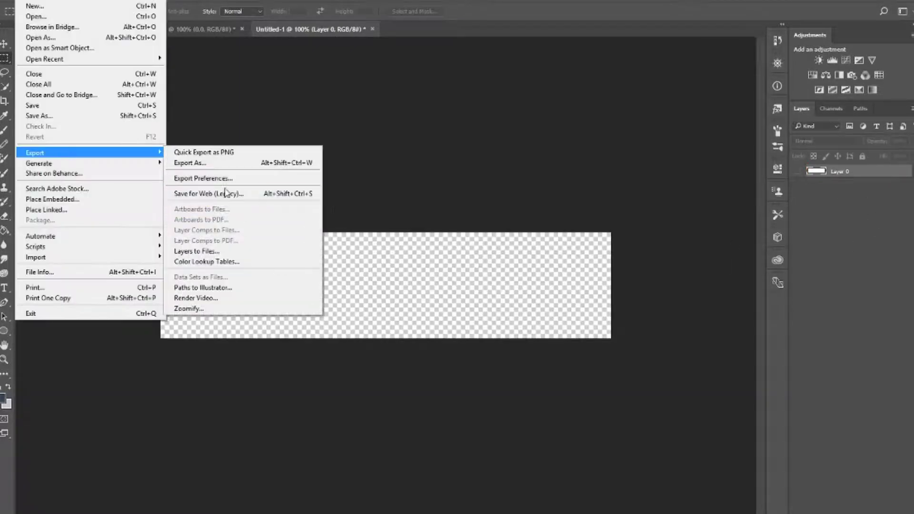
{"action": "left_click", "coordinate": [226, 193]}
{"action": "left_click", "coordinate": [630, 449]}
{"action": "type", "text": "prison"}
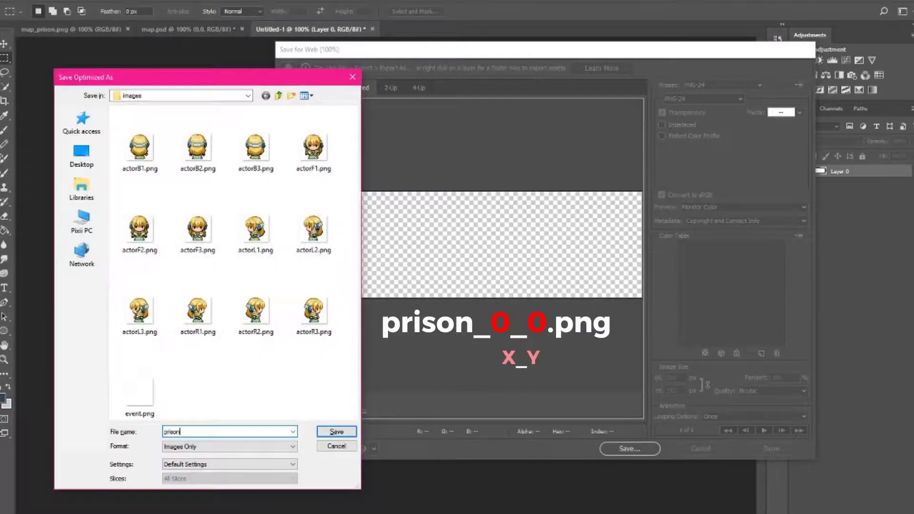
{"action": "type", "text": "_0_0.p"}
Save prison_0_0.png, then hide 0,0 and show and select the 6,4 layer
{"action": "key", "text": "Return"}
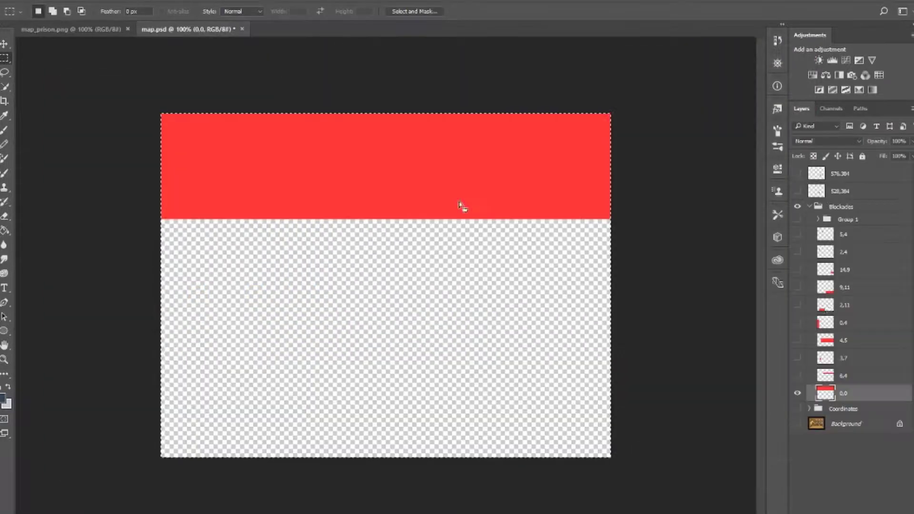
{"action": "left_click", "coordinate": [798, 393]}
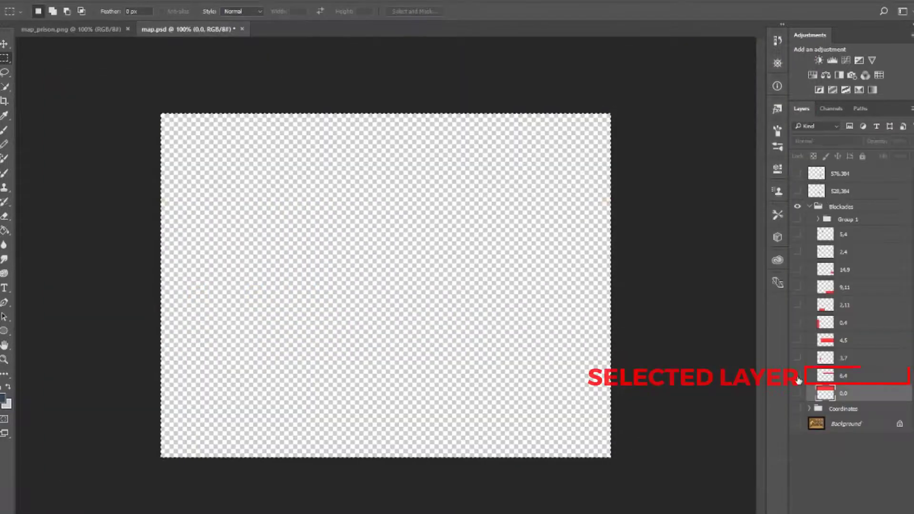
{"action": "left_click", "coordinate": [798, 376]}
{"action": "left_click", "coordinate": [872, 375]}
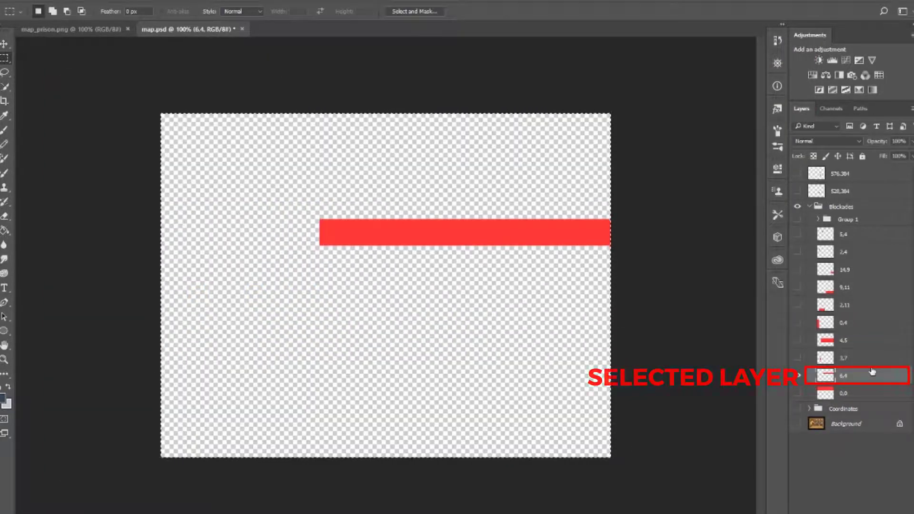
Copy the 6,4 bar into a new document with its background layer unlocked and hidden
{"action": "key", "text": "ctrl+c"}
{"action": "key", "text": "ctrl+n"}
{"action": "key", "text": "Return"}
{"action": "left_click", "coordinate": [899, 171]}
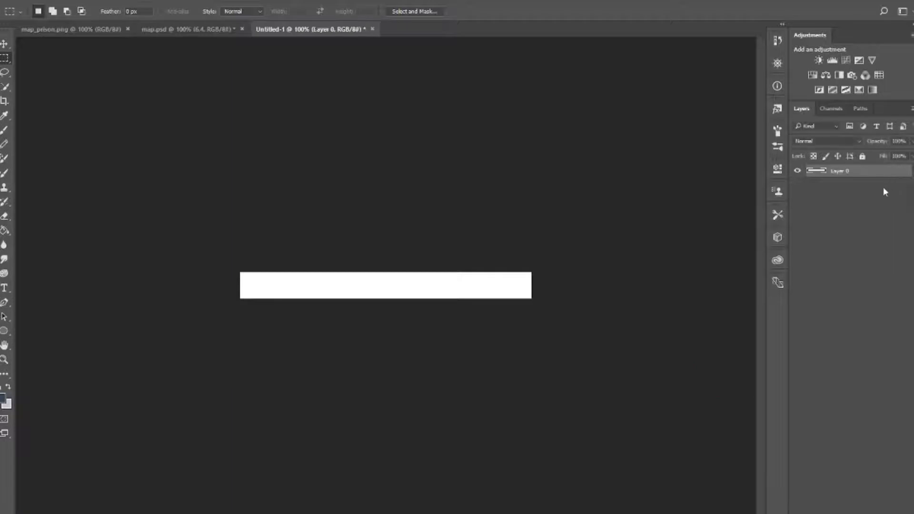
{"action": "left_click", "coordinate": [798, 170]}
Export the bar with Save for Web as prison_6_4.png
{"action": "key", "text": "alt+f"}
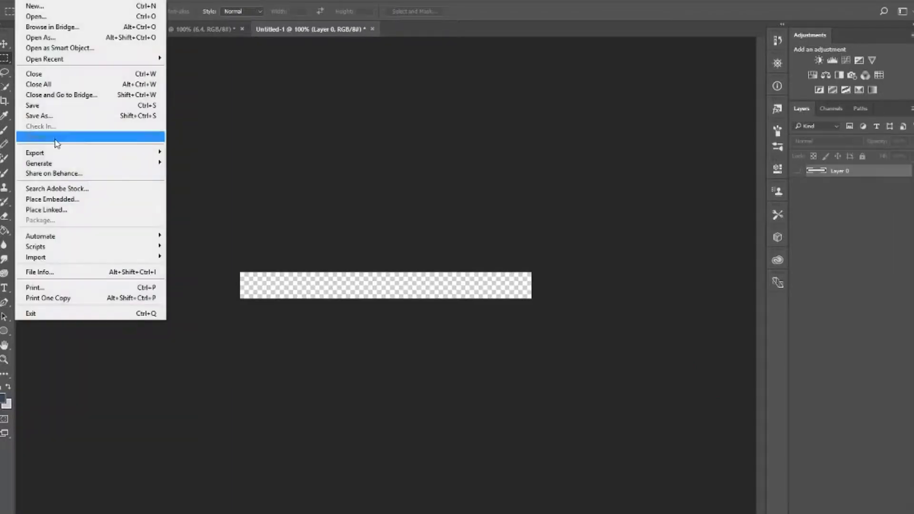
{"action": "key", "text": "alt+shift+ctrl+s"}
{"action": "key", "text": "Return"}
{"action": "type", "text": "prison"}
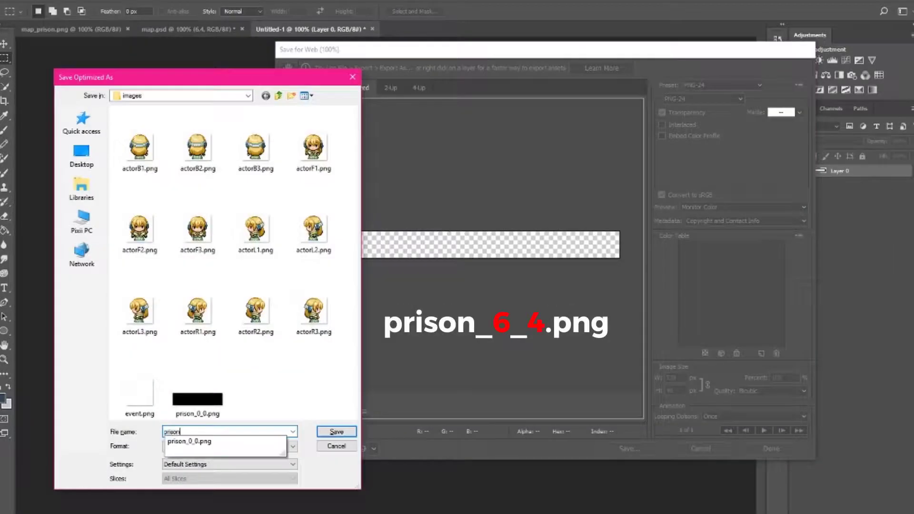
{"action": "type", "text": "_6_4.png"}
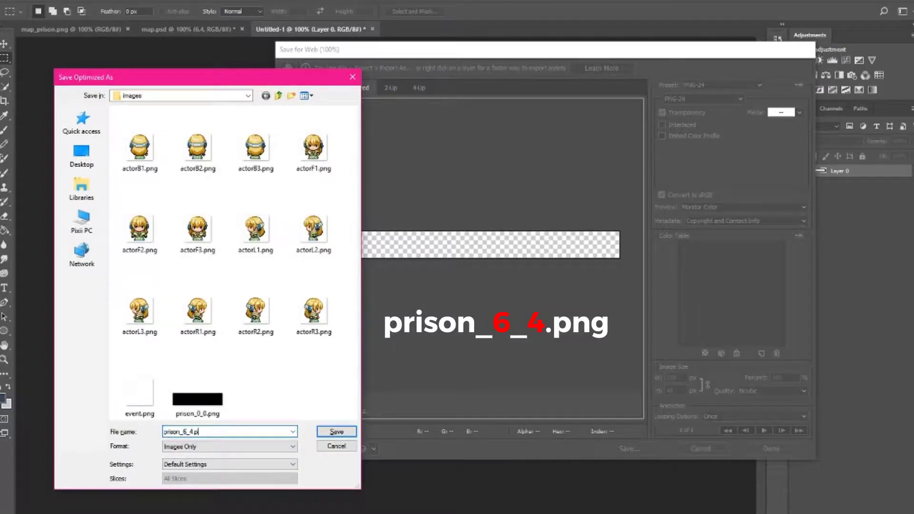
{"action": "key", "text": "Return"}
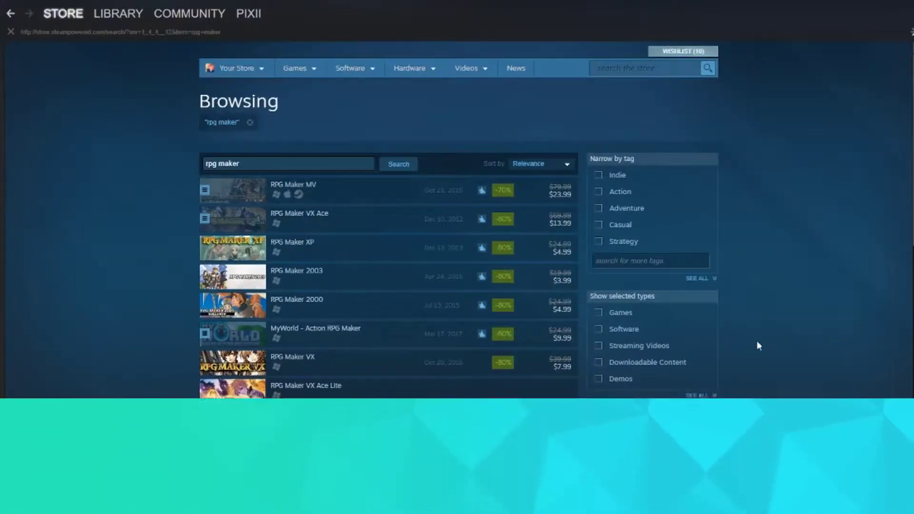
Look over the RPG Maker MV result and its 70% discount in the Steam search results
{"action": "mouse_move", "coordinate": [348, 198]}
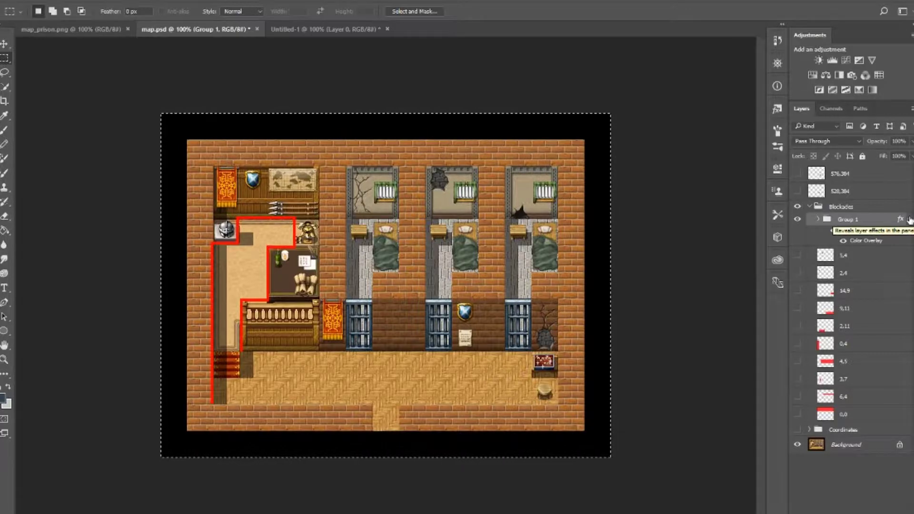
Collapse Group 1's fx list so its Color Overlay row is hidden
{"action": "left_click", "coordinate": [910, 220]}
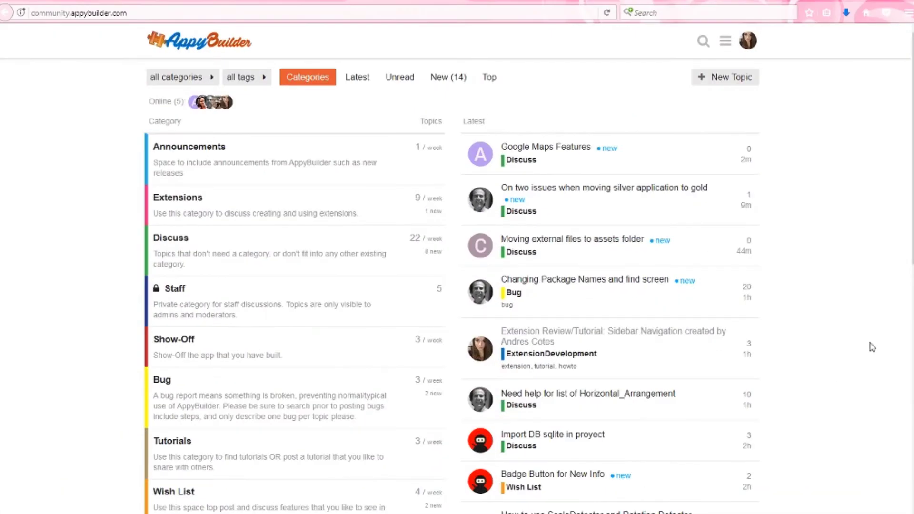
Browse the Latest, Unread and New topic lists, then filter the forum to Tutorials
{"action": "left_click", "coordinate": [357, 79]}
{"action": "left_click", "coordinate": [408, 90]}
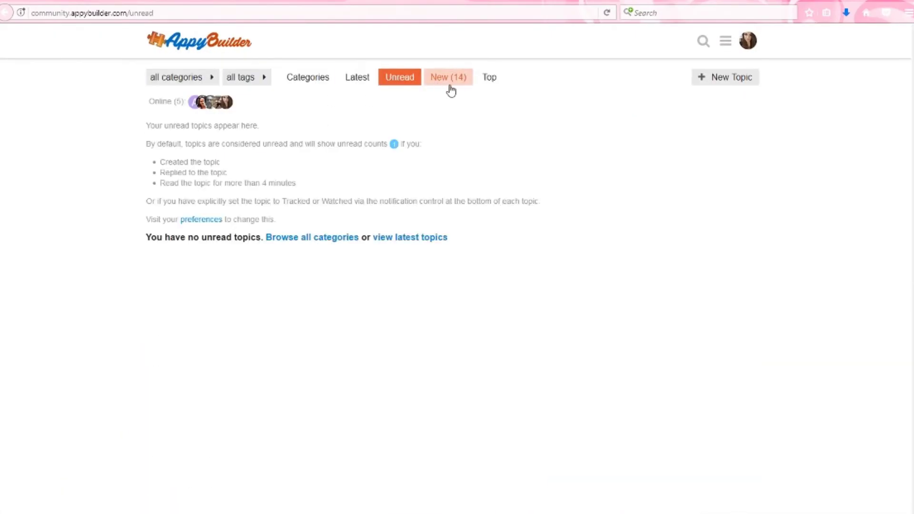
{"action": "left_click", "coordinate": [451, 89]}
{"action": "left_click", "coordinate": [211, 80]}
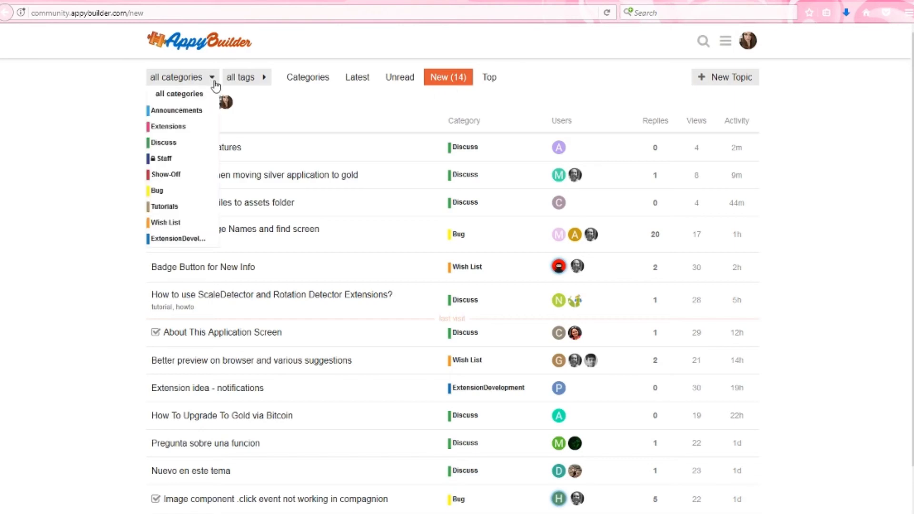
{"action": "left_click", "coordinate": [169, 208]}
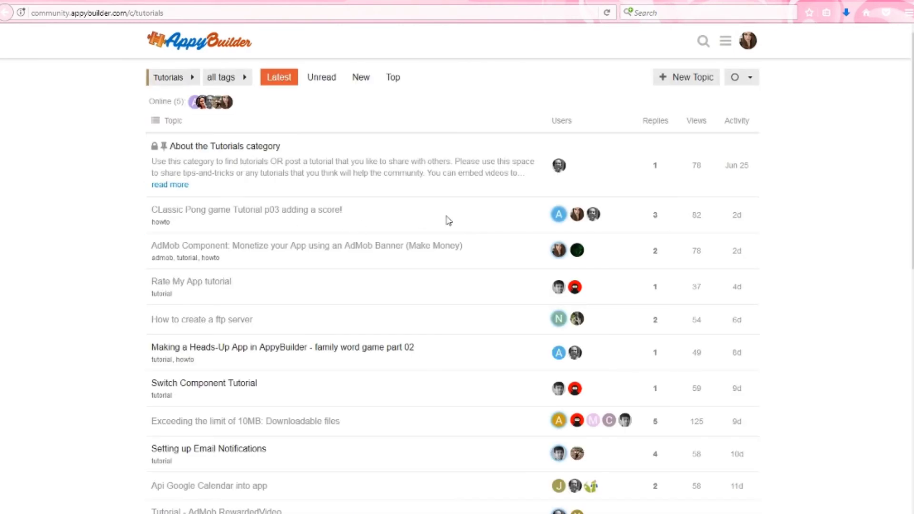